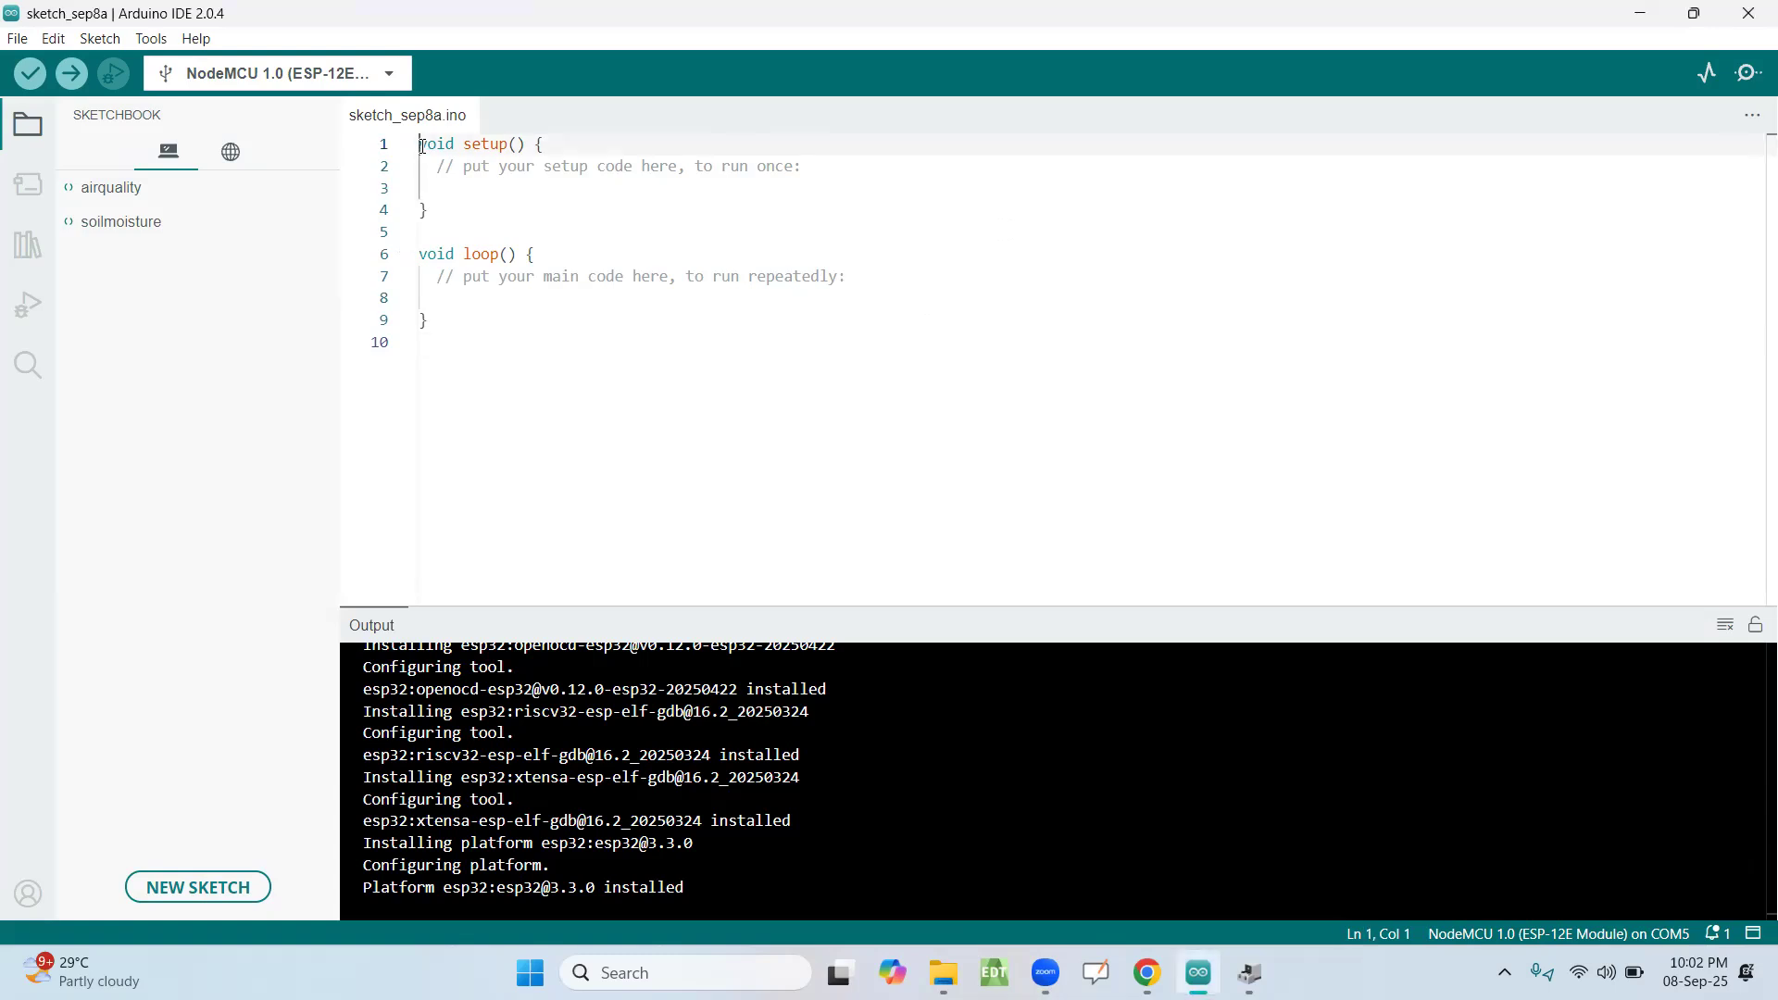
- Examine the setup and loop function blocks of the empty sketch, highlighting each one in turn
left_click_drag(422, 146, 469, 219)
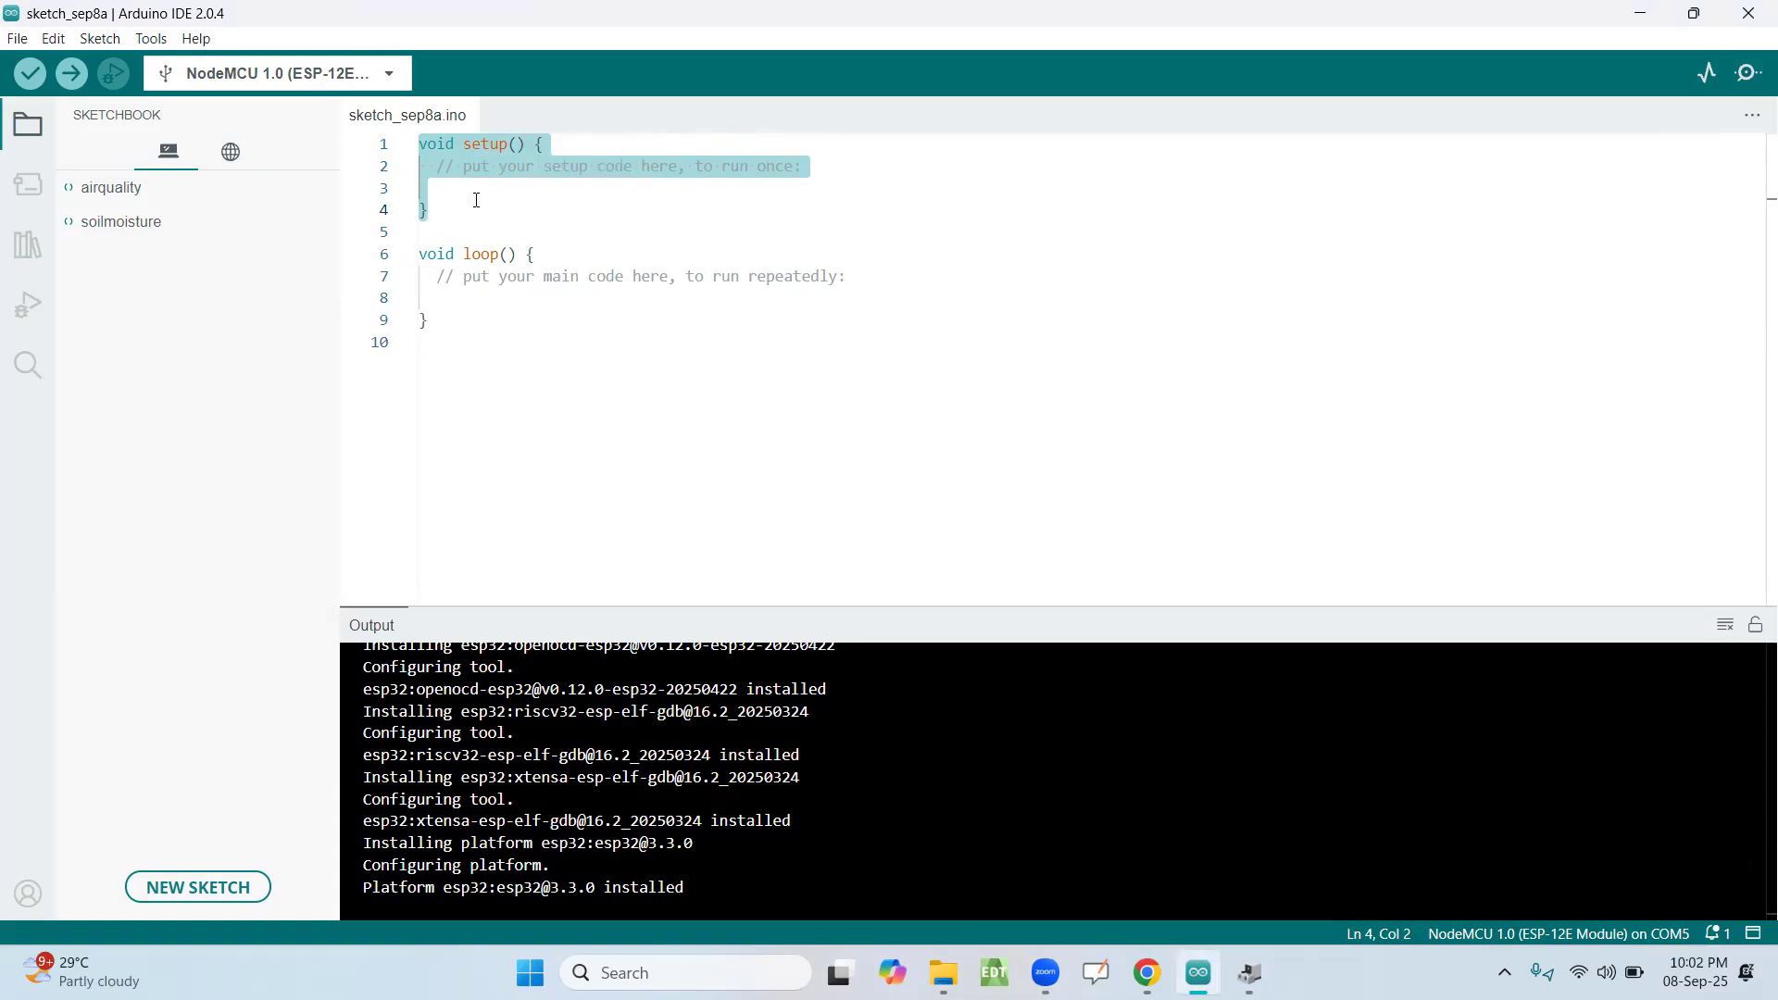
left_click(476, 200)
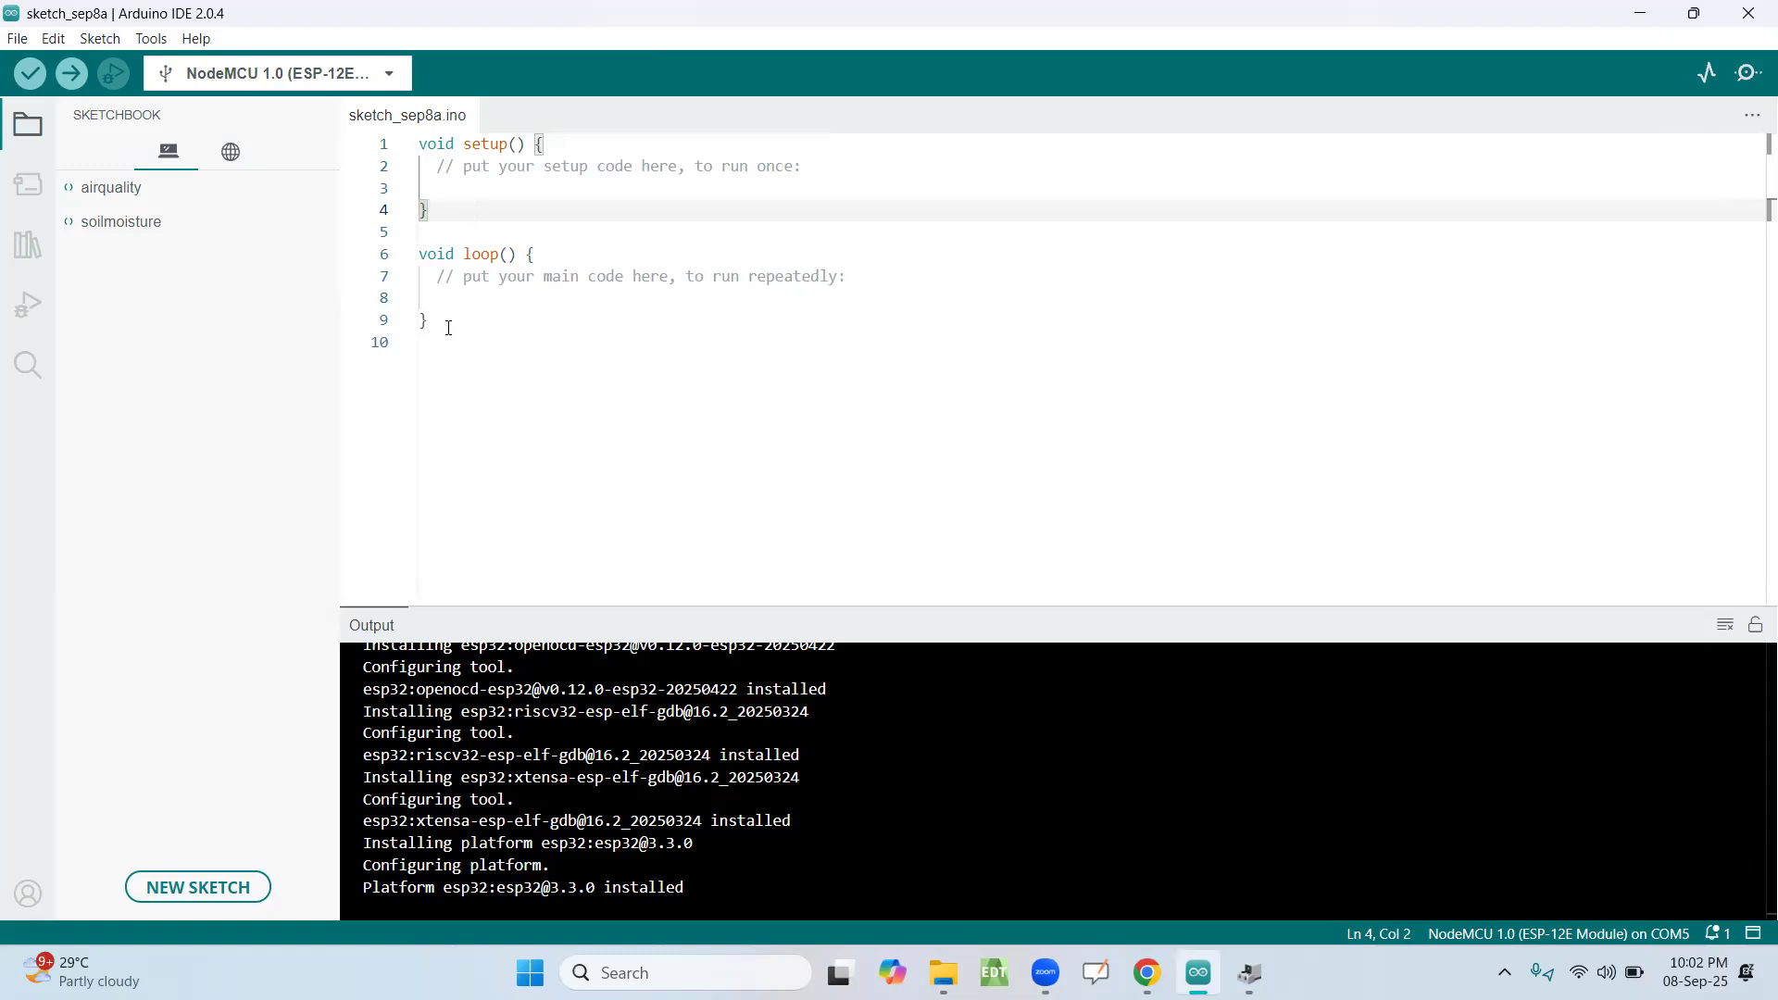
left_click_drag(448, 329, 415, 256)
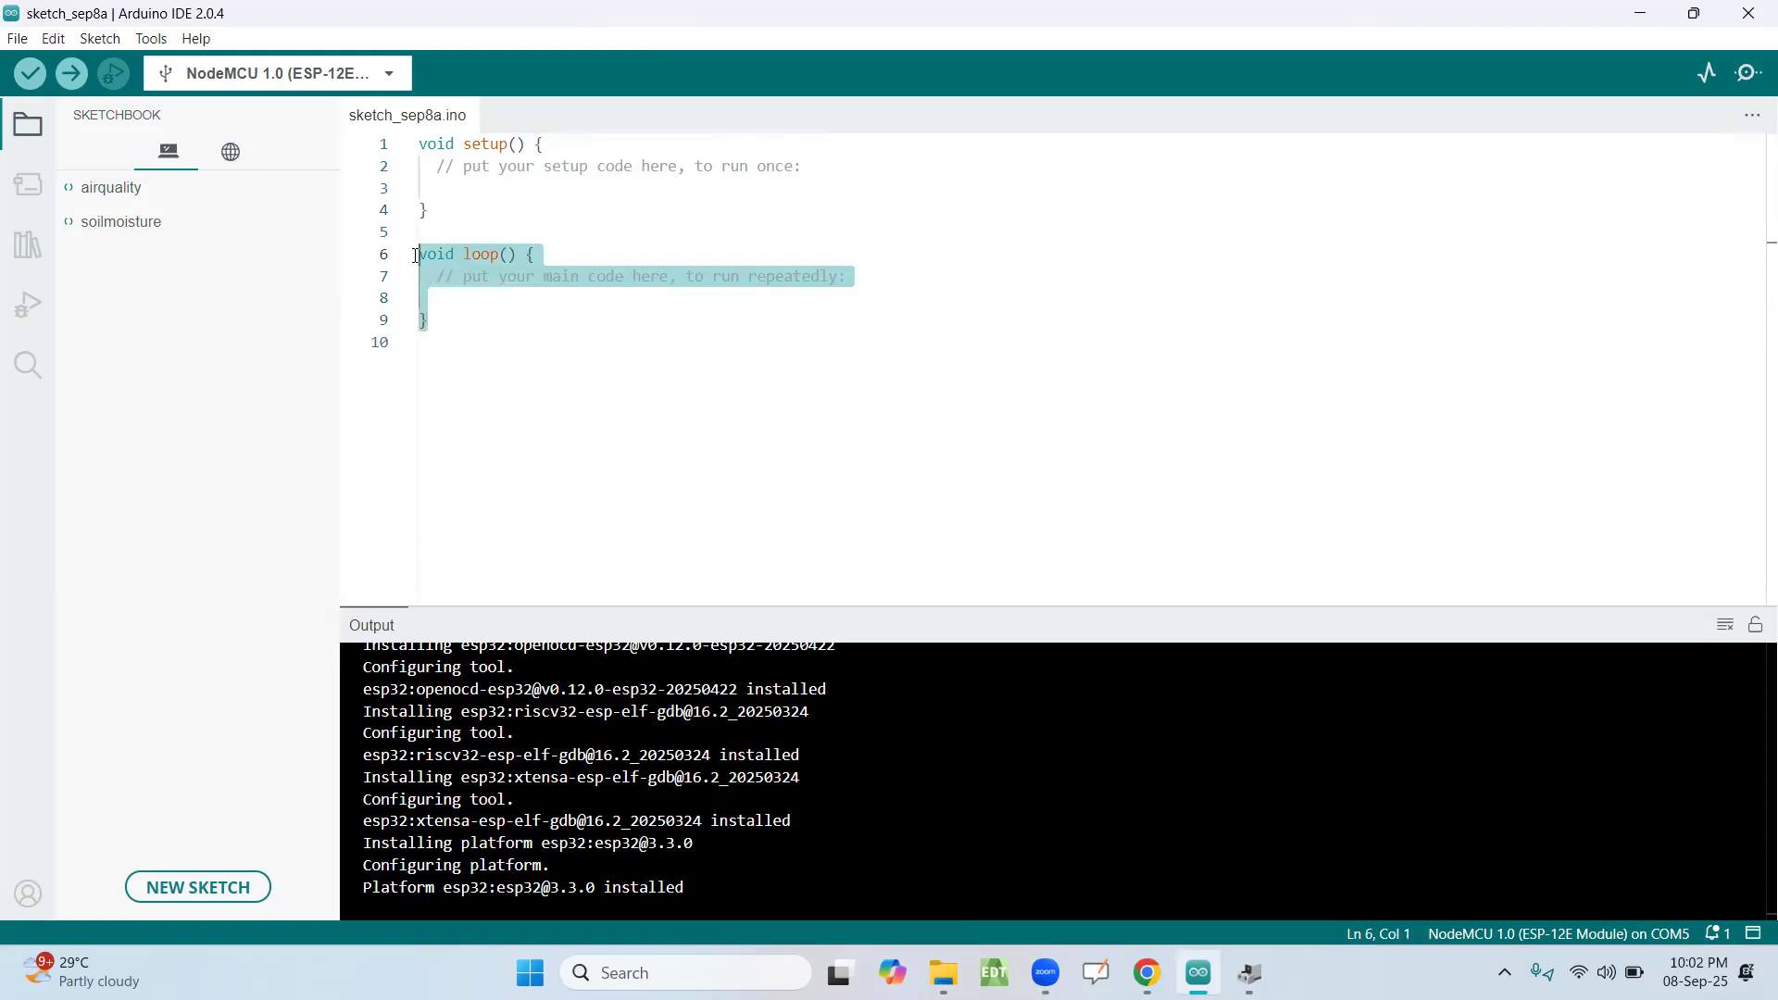
left_click(924, 279)
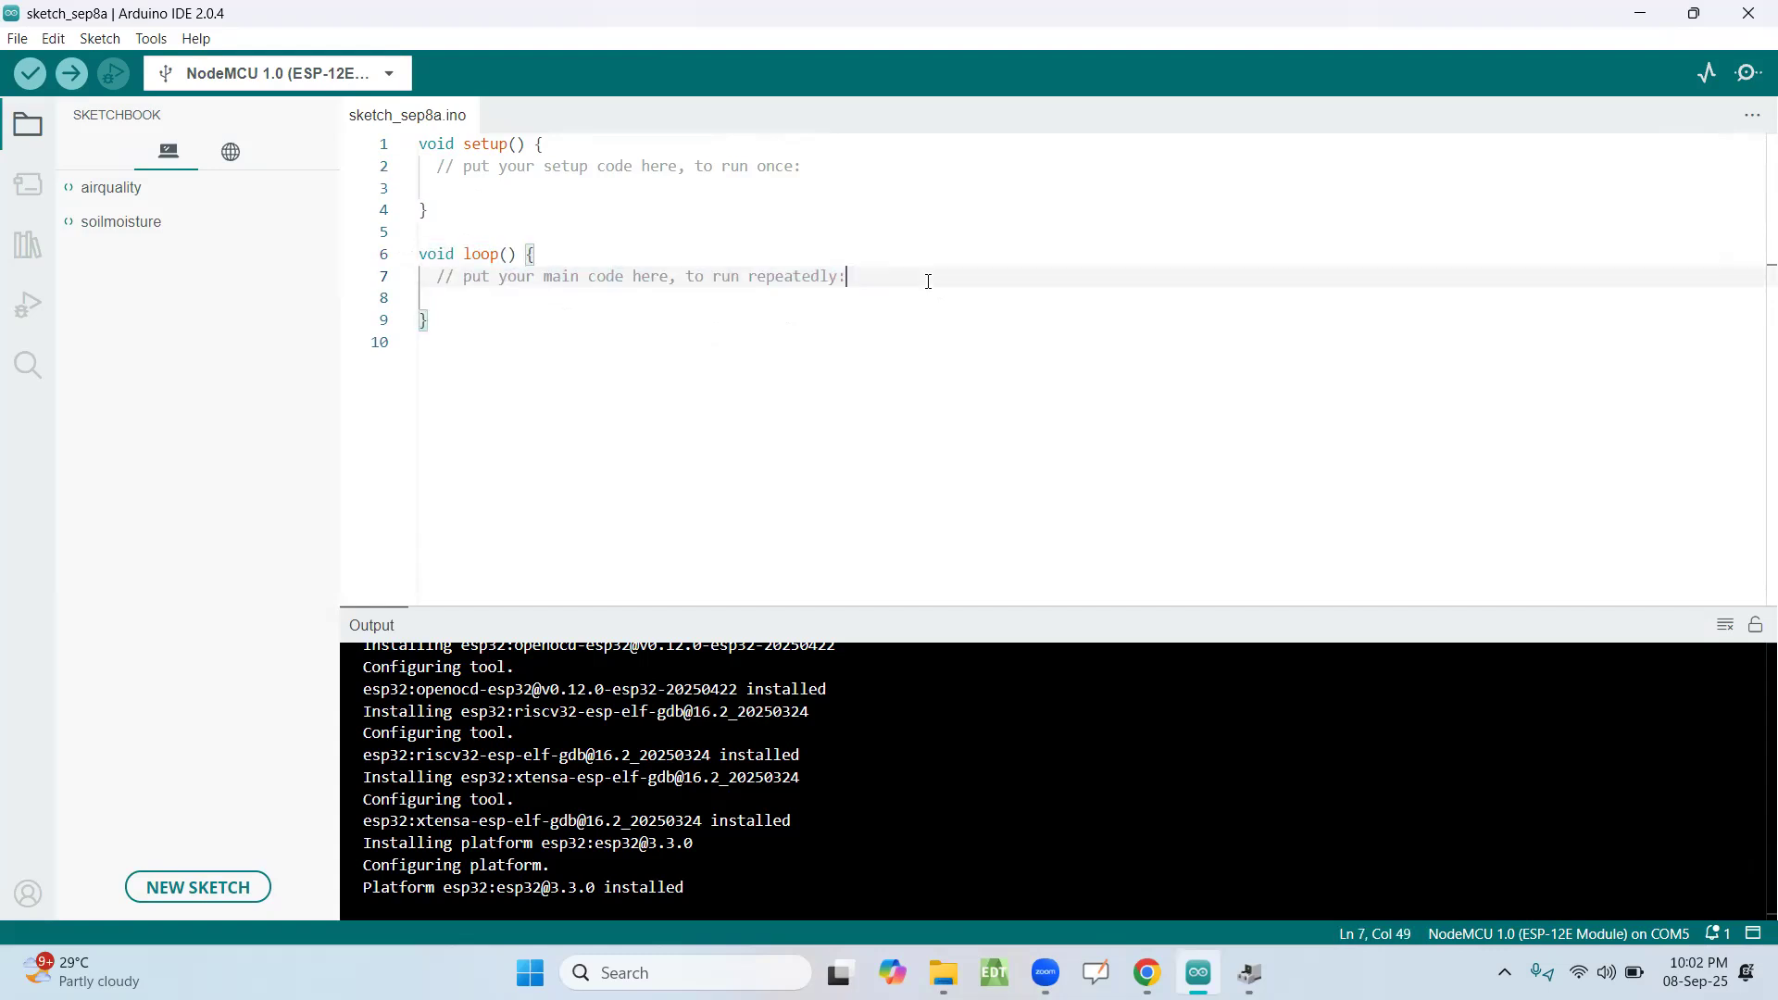
left_click(502, 295)
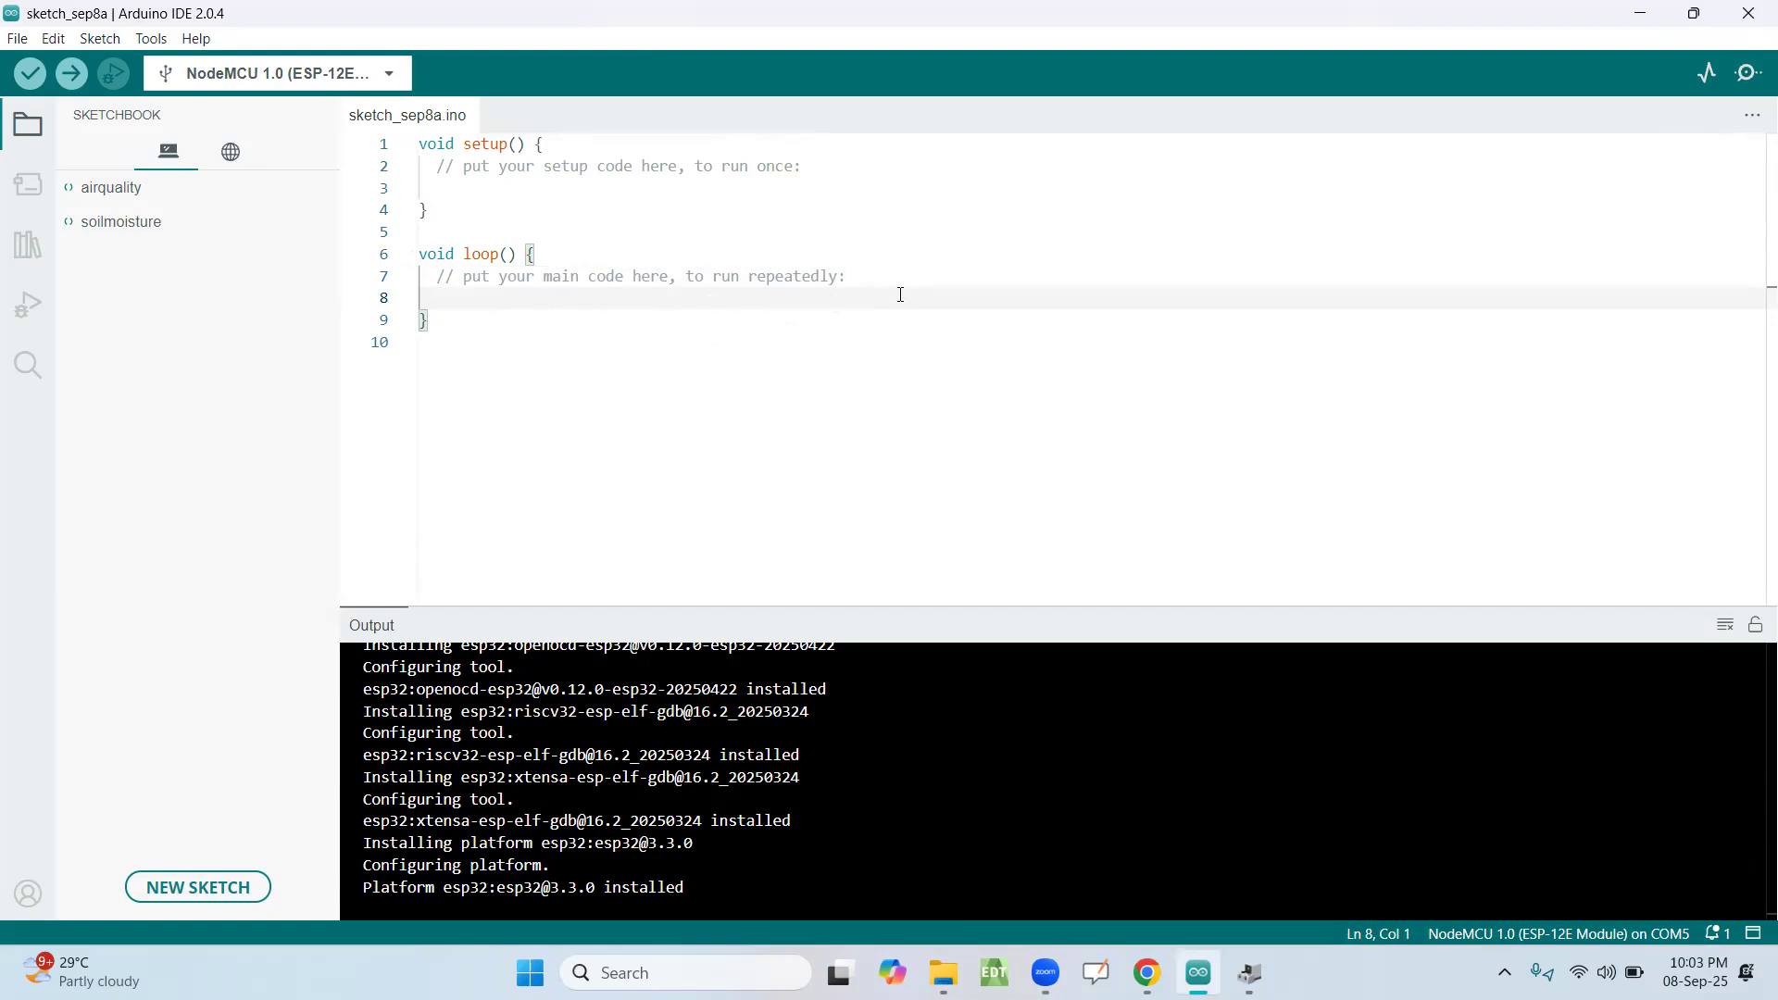
left_click(448, 214)
left_click_drag(448, 216, 418, 146)
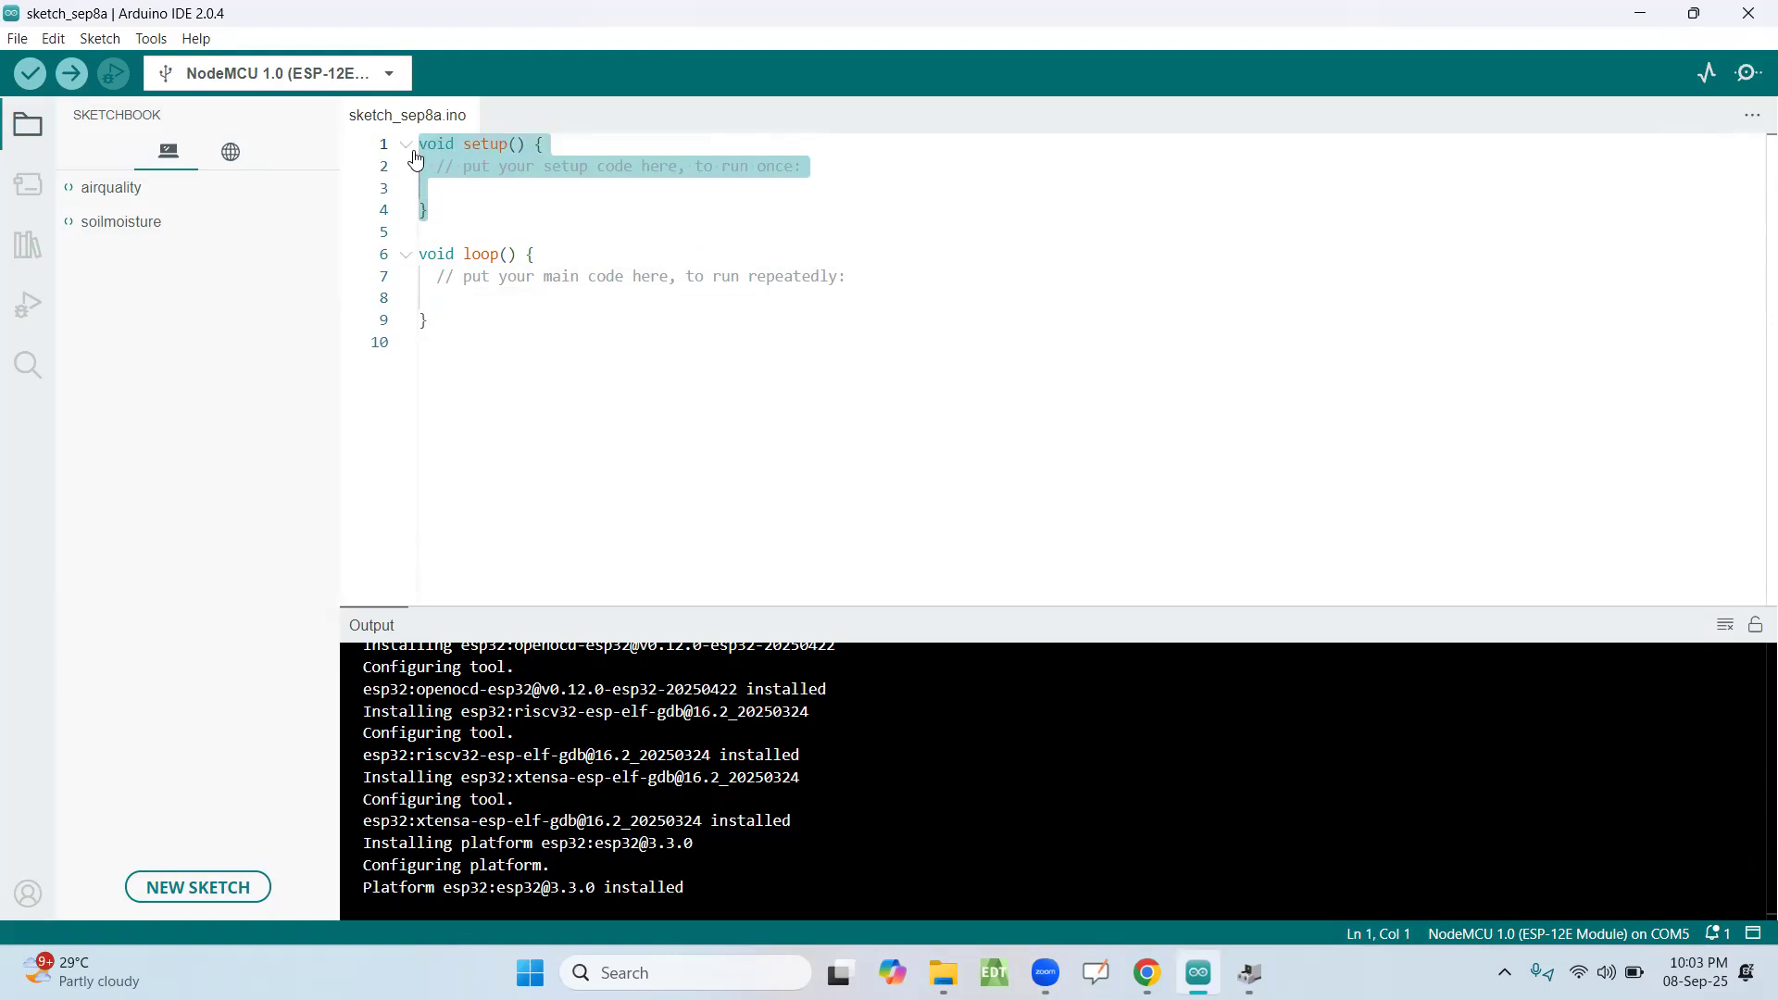
left_click(454, 209)
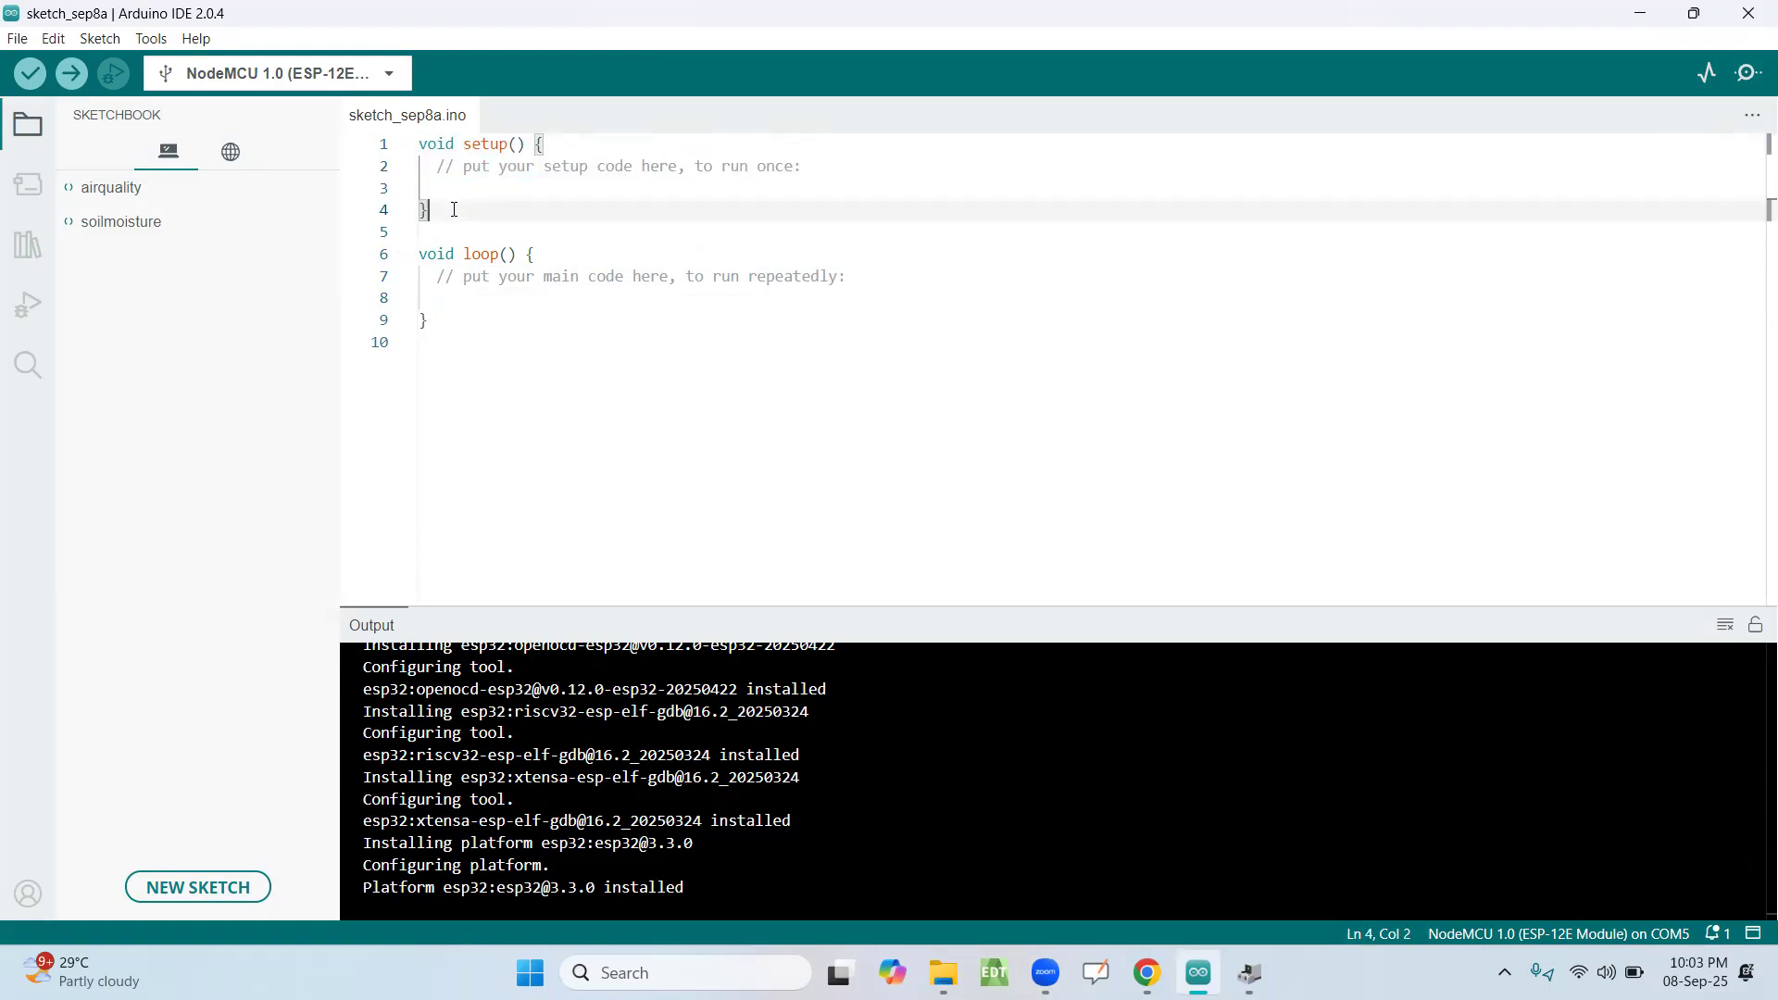
left_click_drag(448, 329, 440, 241)
left_click(431, 232)
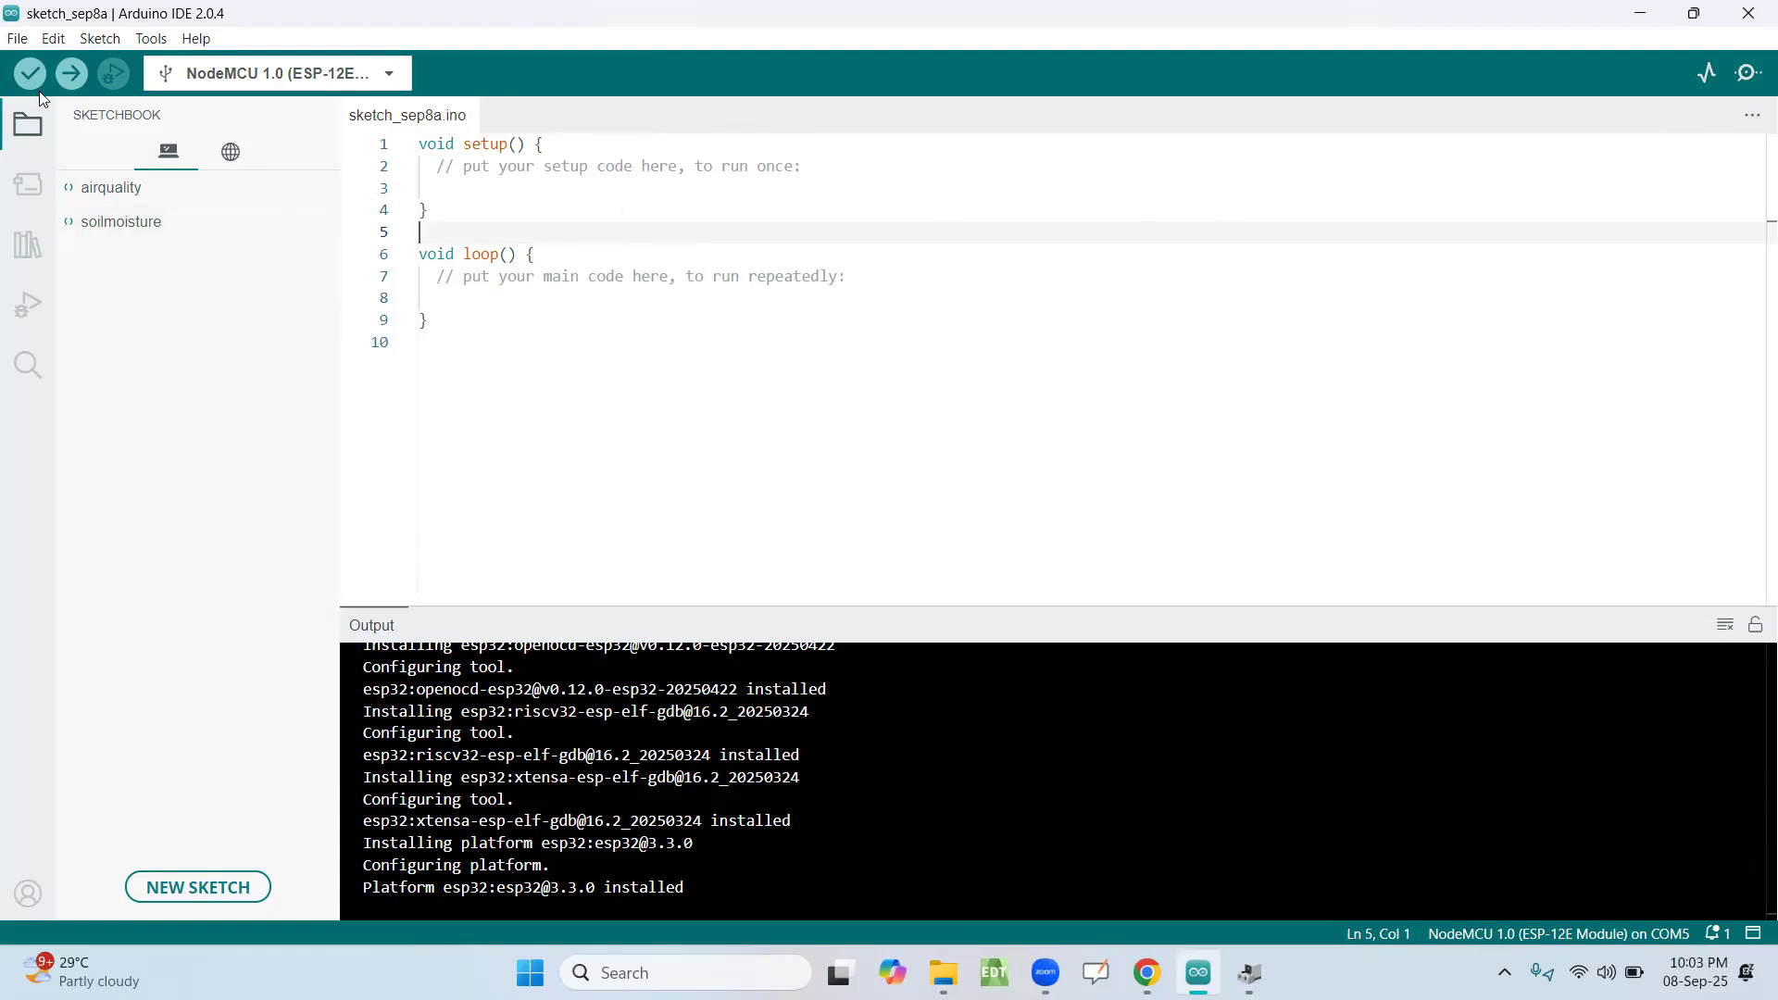
left_click(18, 38)
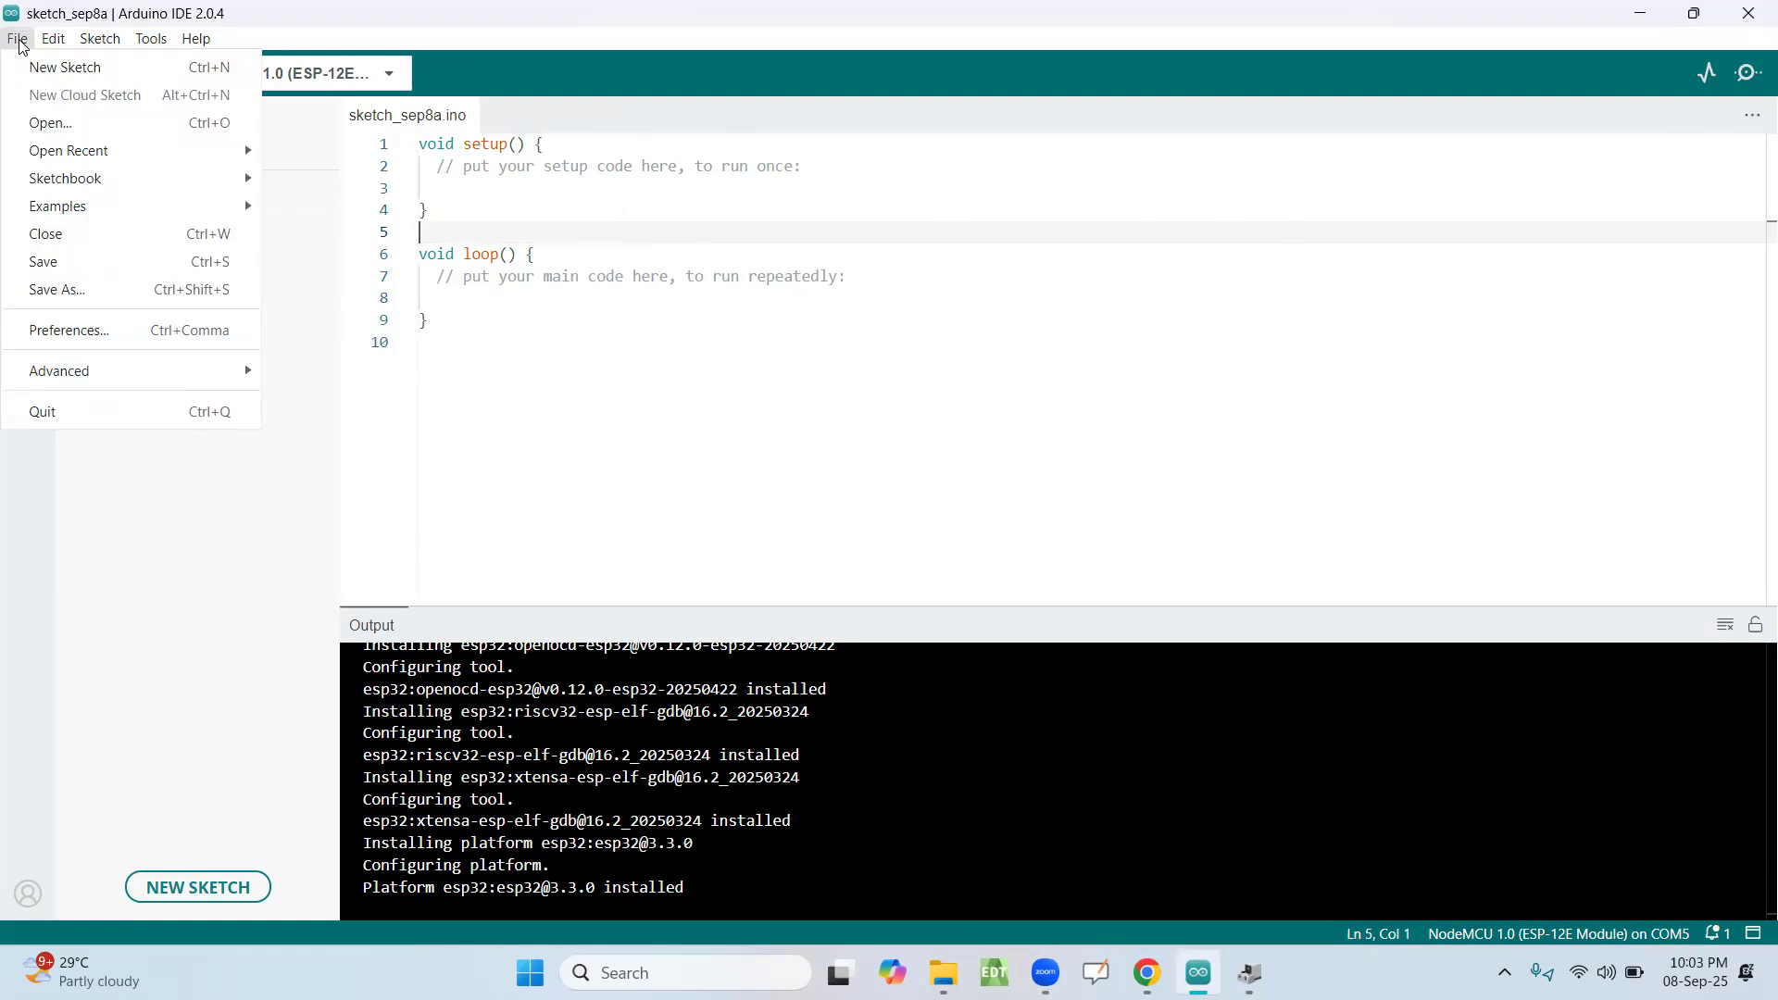
left_click(37, 42)
left_click(44, 40)
mouse_move(21, 41)
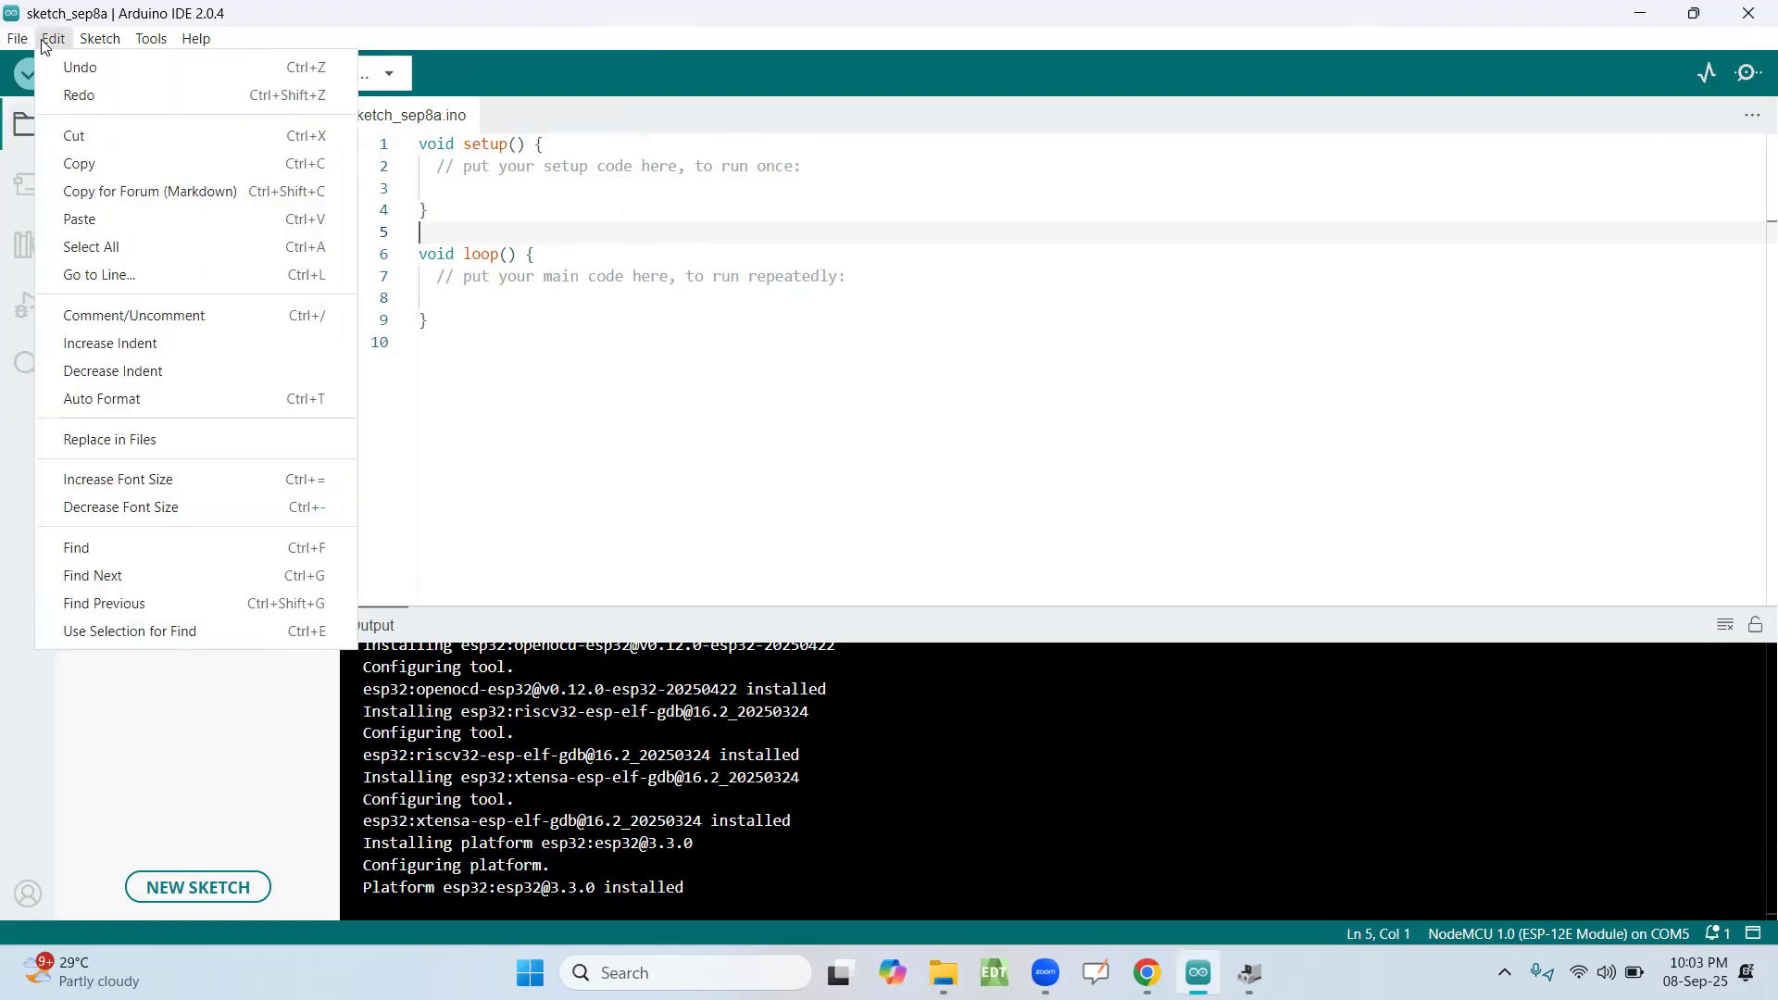
mouse_move(100, 41)
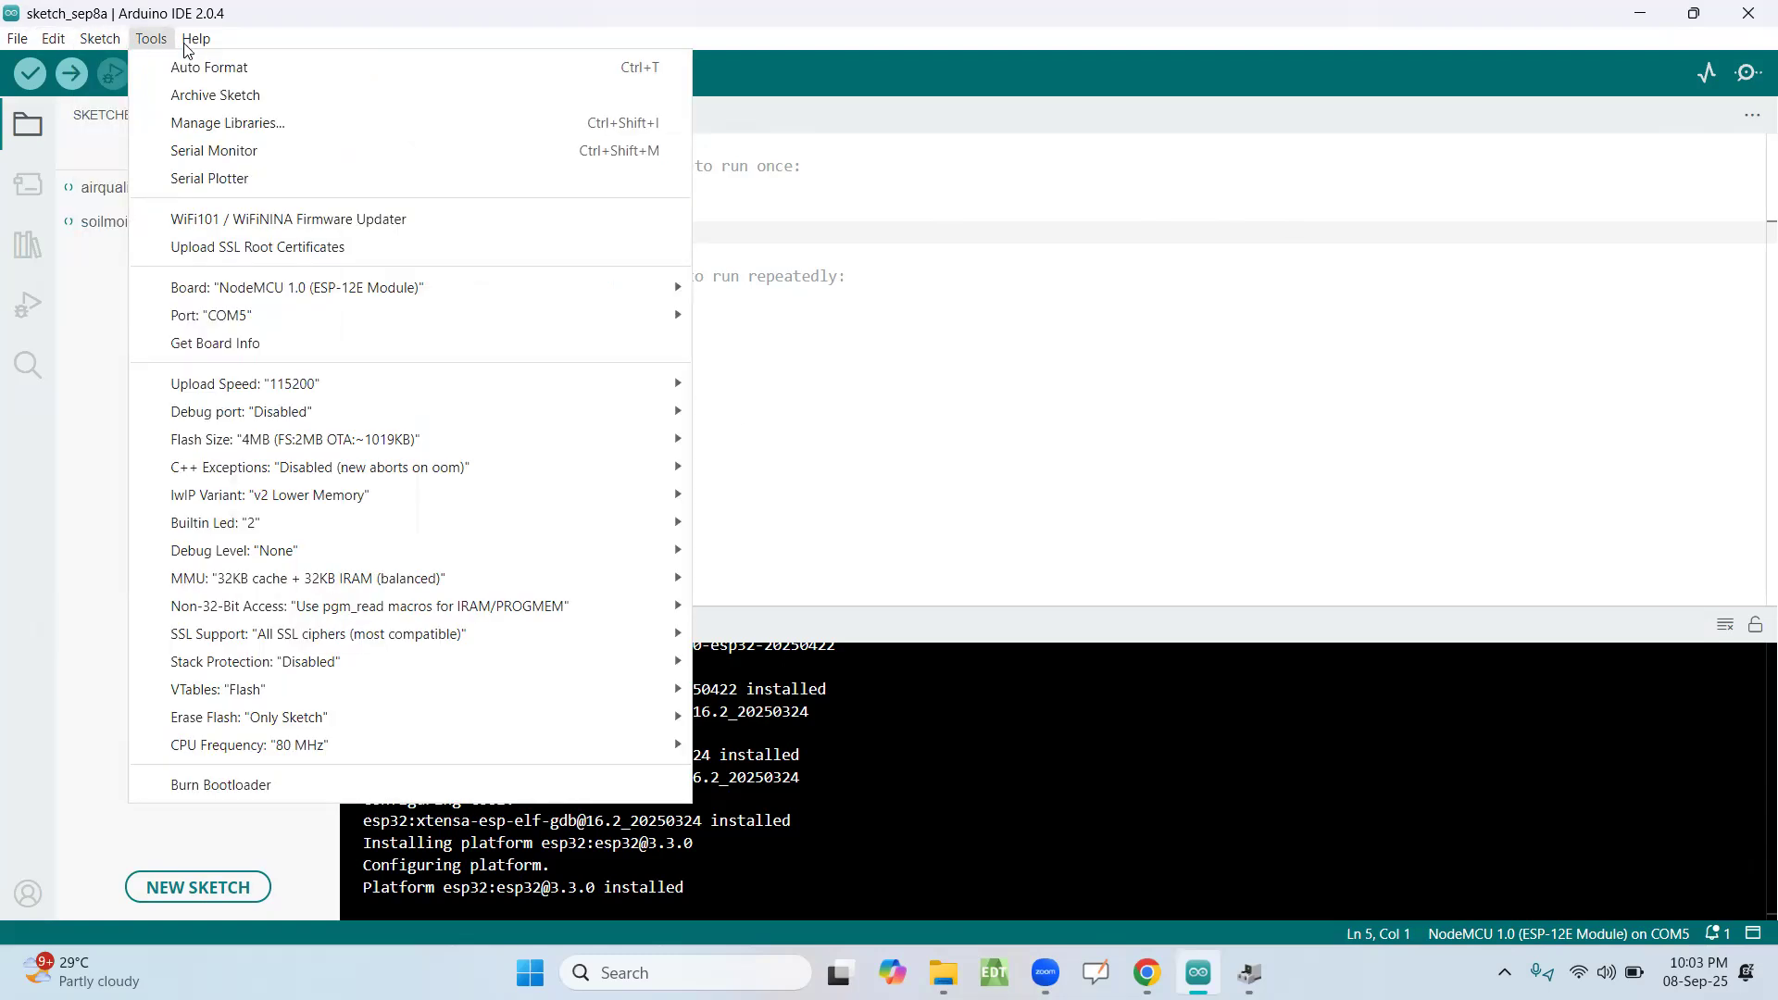
mouse_move(194, 43)
left_click(821, 389)
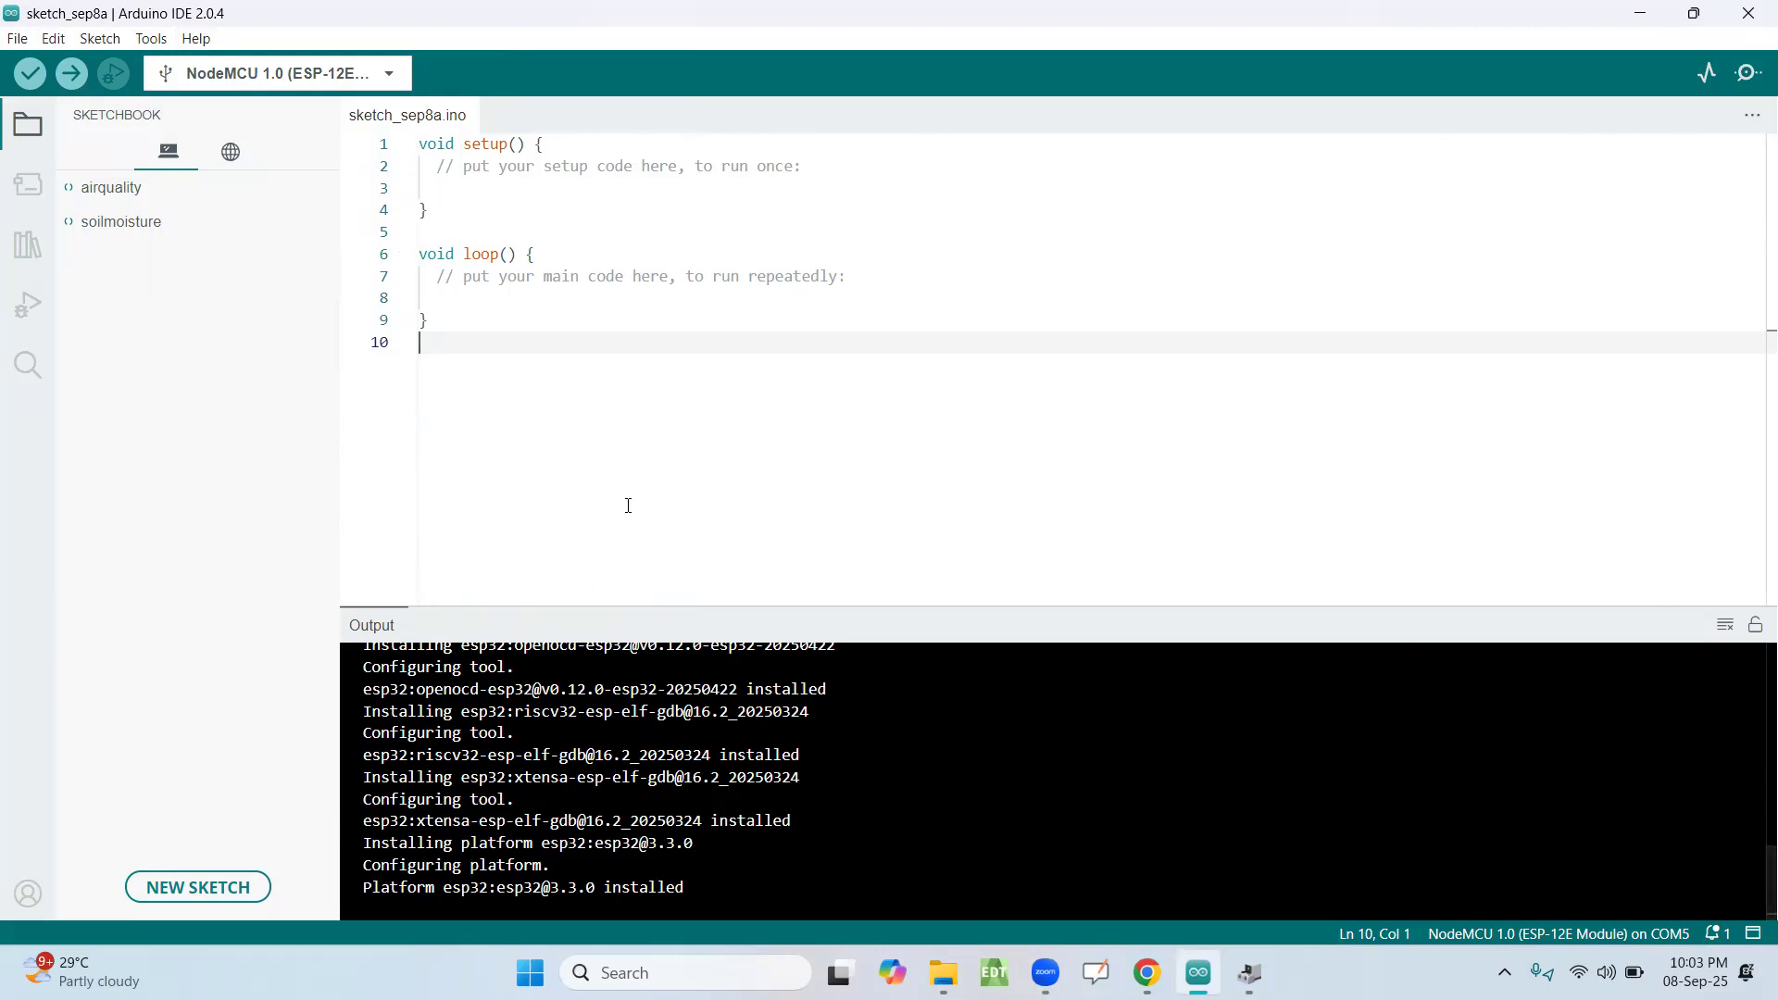
mouse_move(437, 324)
left_mouse_down()
mouse_move(451, 211)
mouse_move(422, 145)
left_mouse_up()
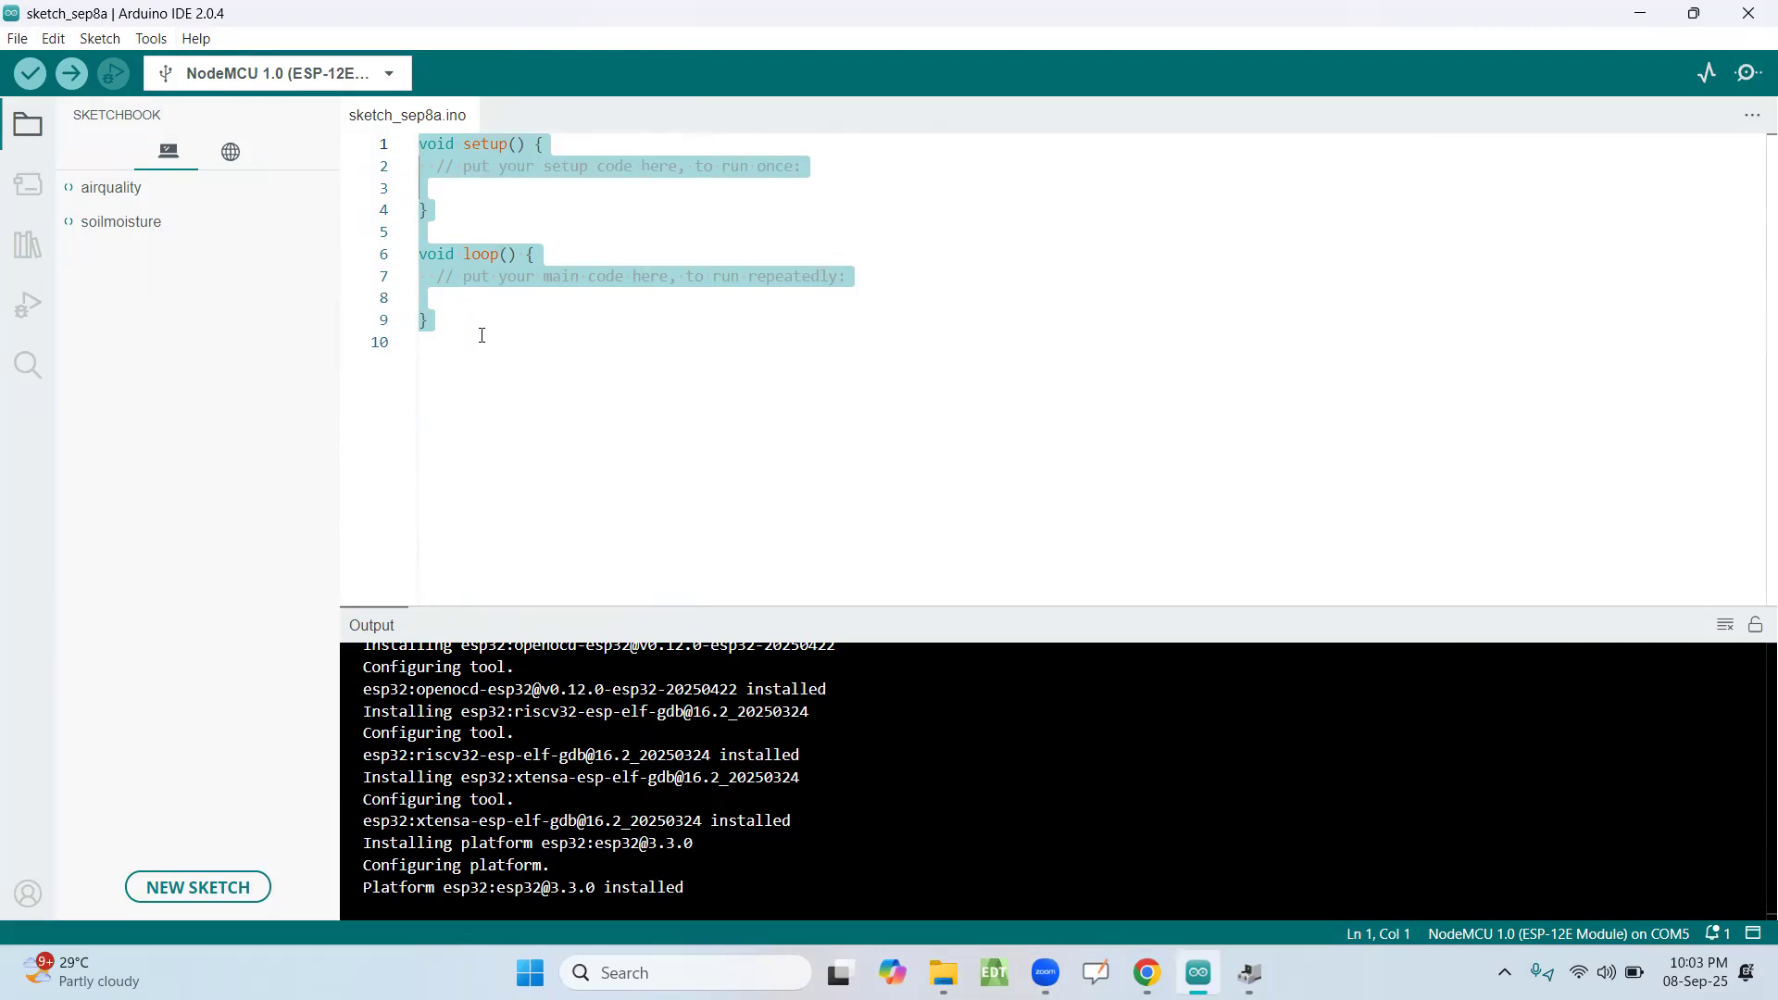
left_click(502, 442)
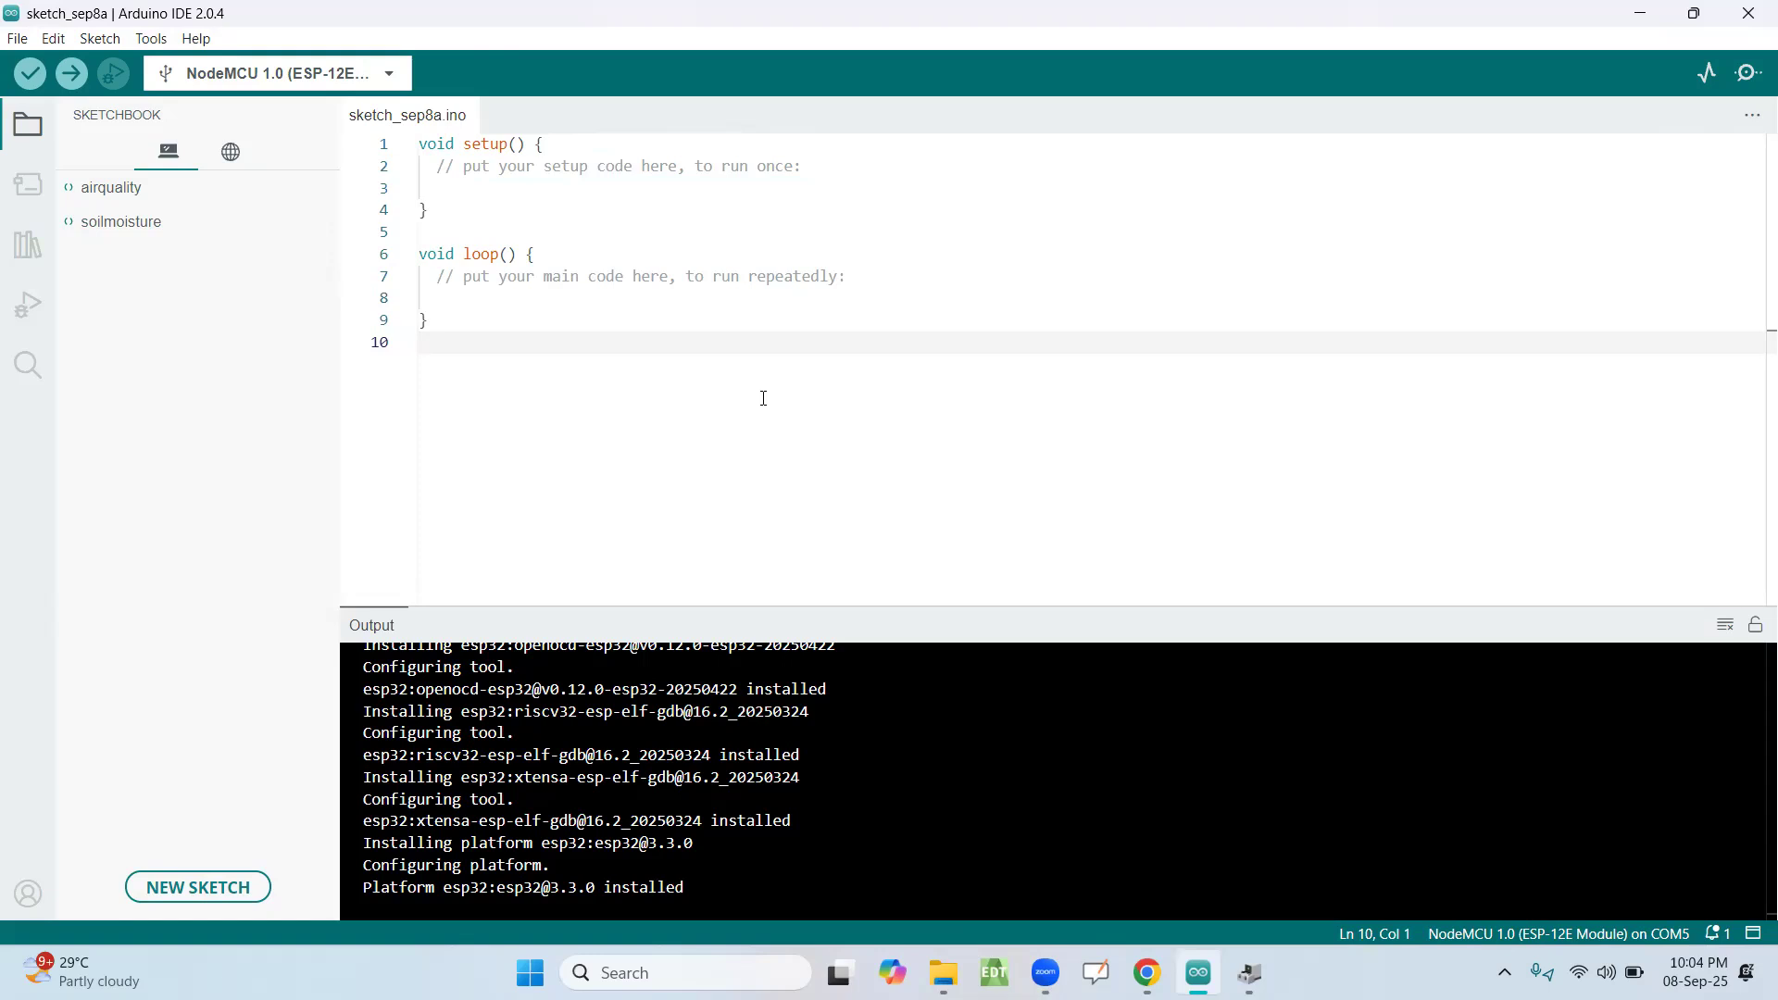
left_click_drag(533, 368, 419, 143)
left_click(493, 343)
left_click(30, 74)
- Set the target board to Arduino Uno from the Arduino AVR Boards group
left_click(148, 41)
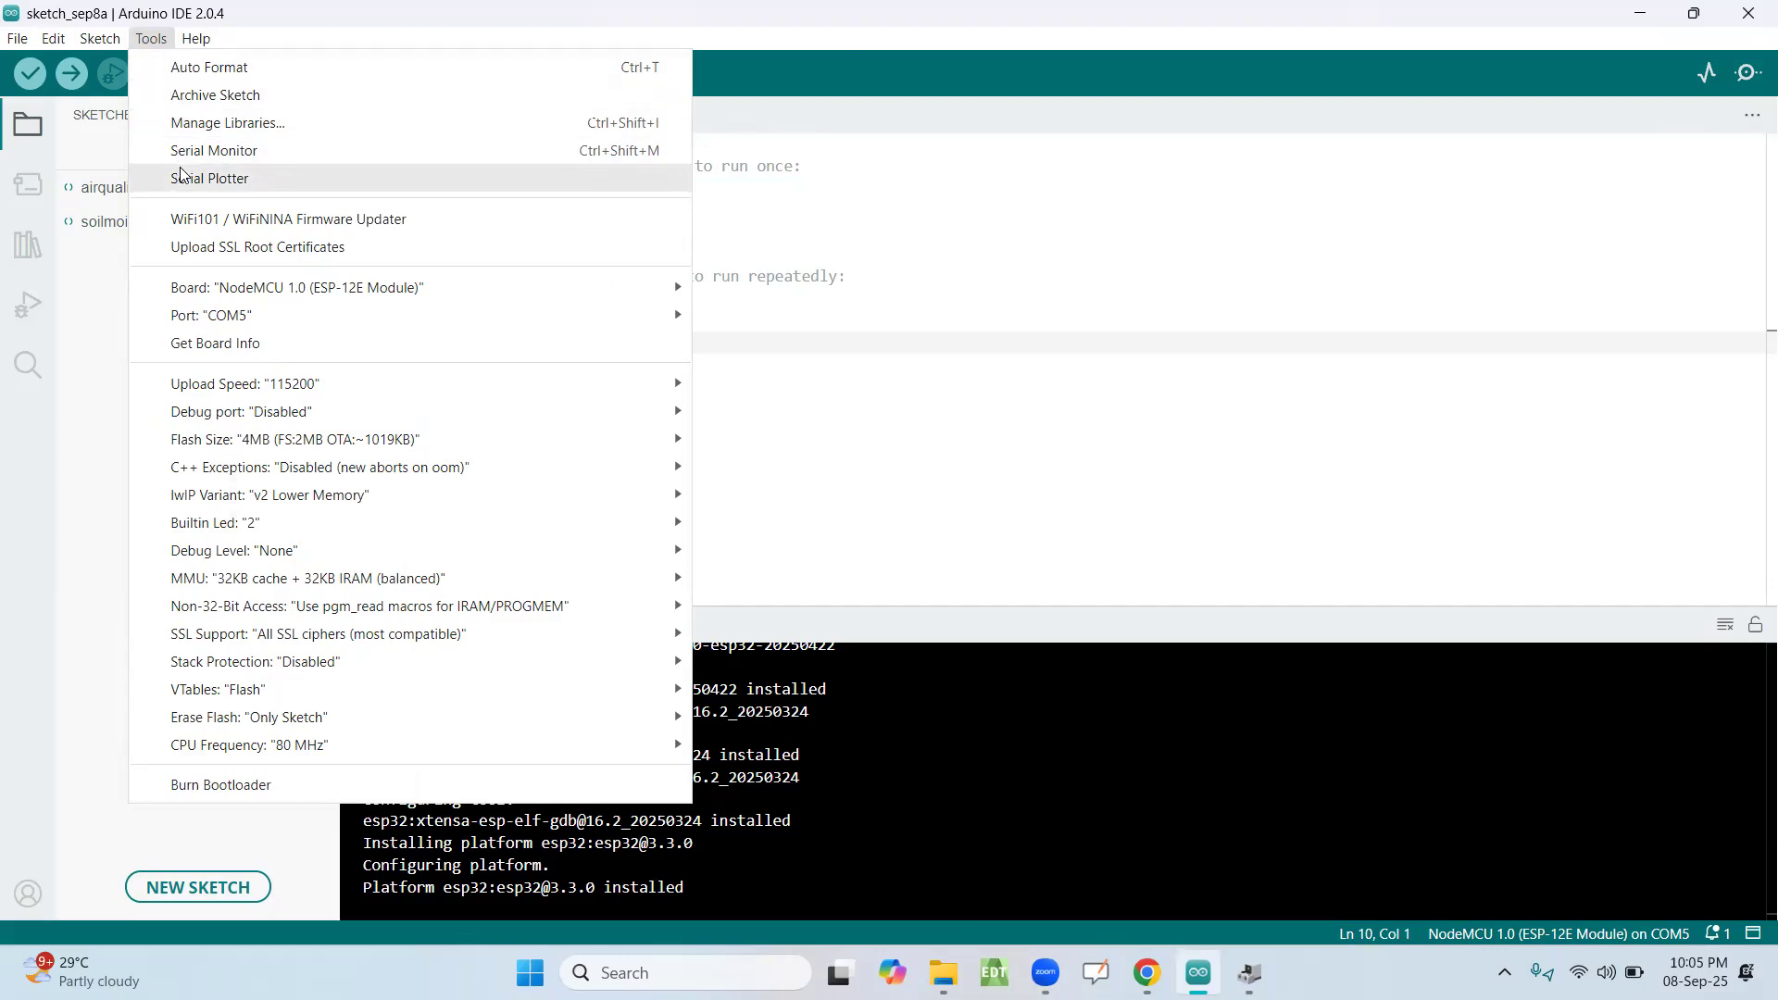
mouse_move(183, 289)
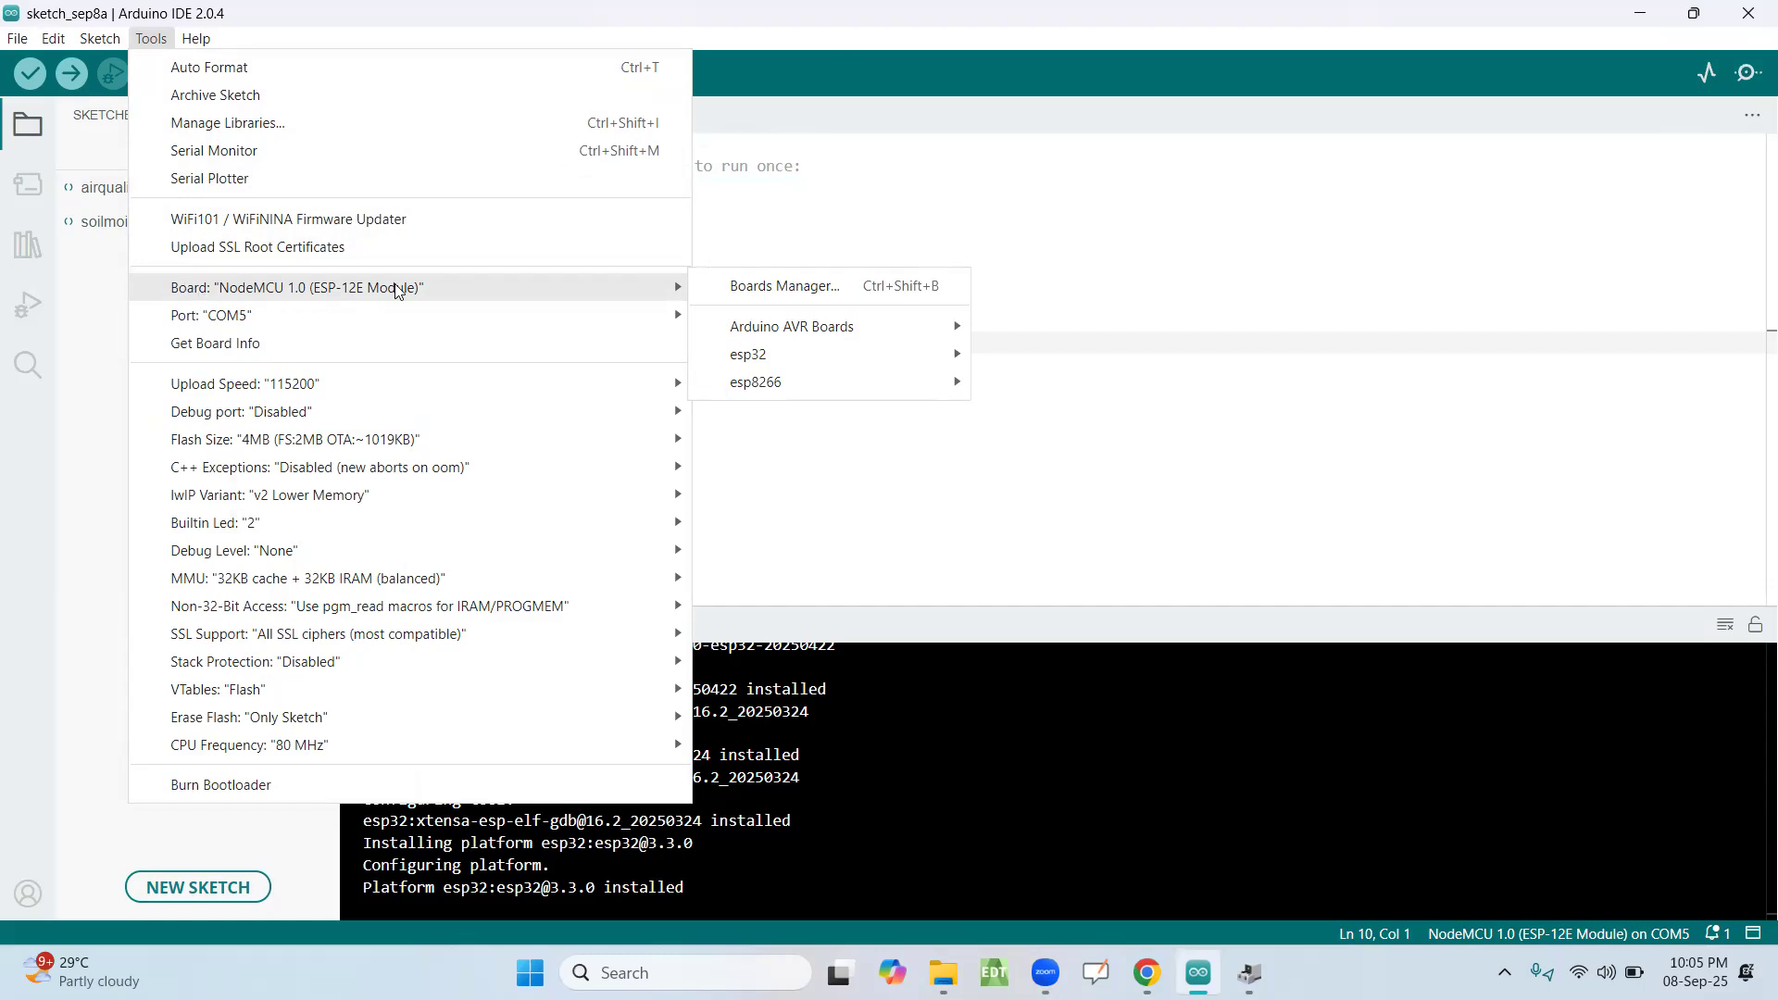
mouse_move(782, 329)
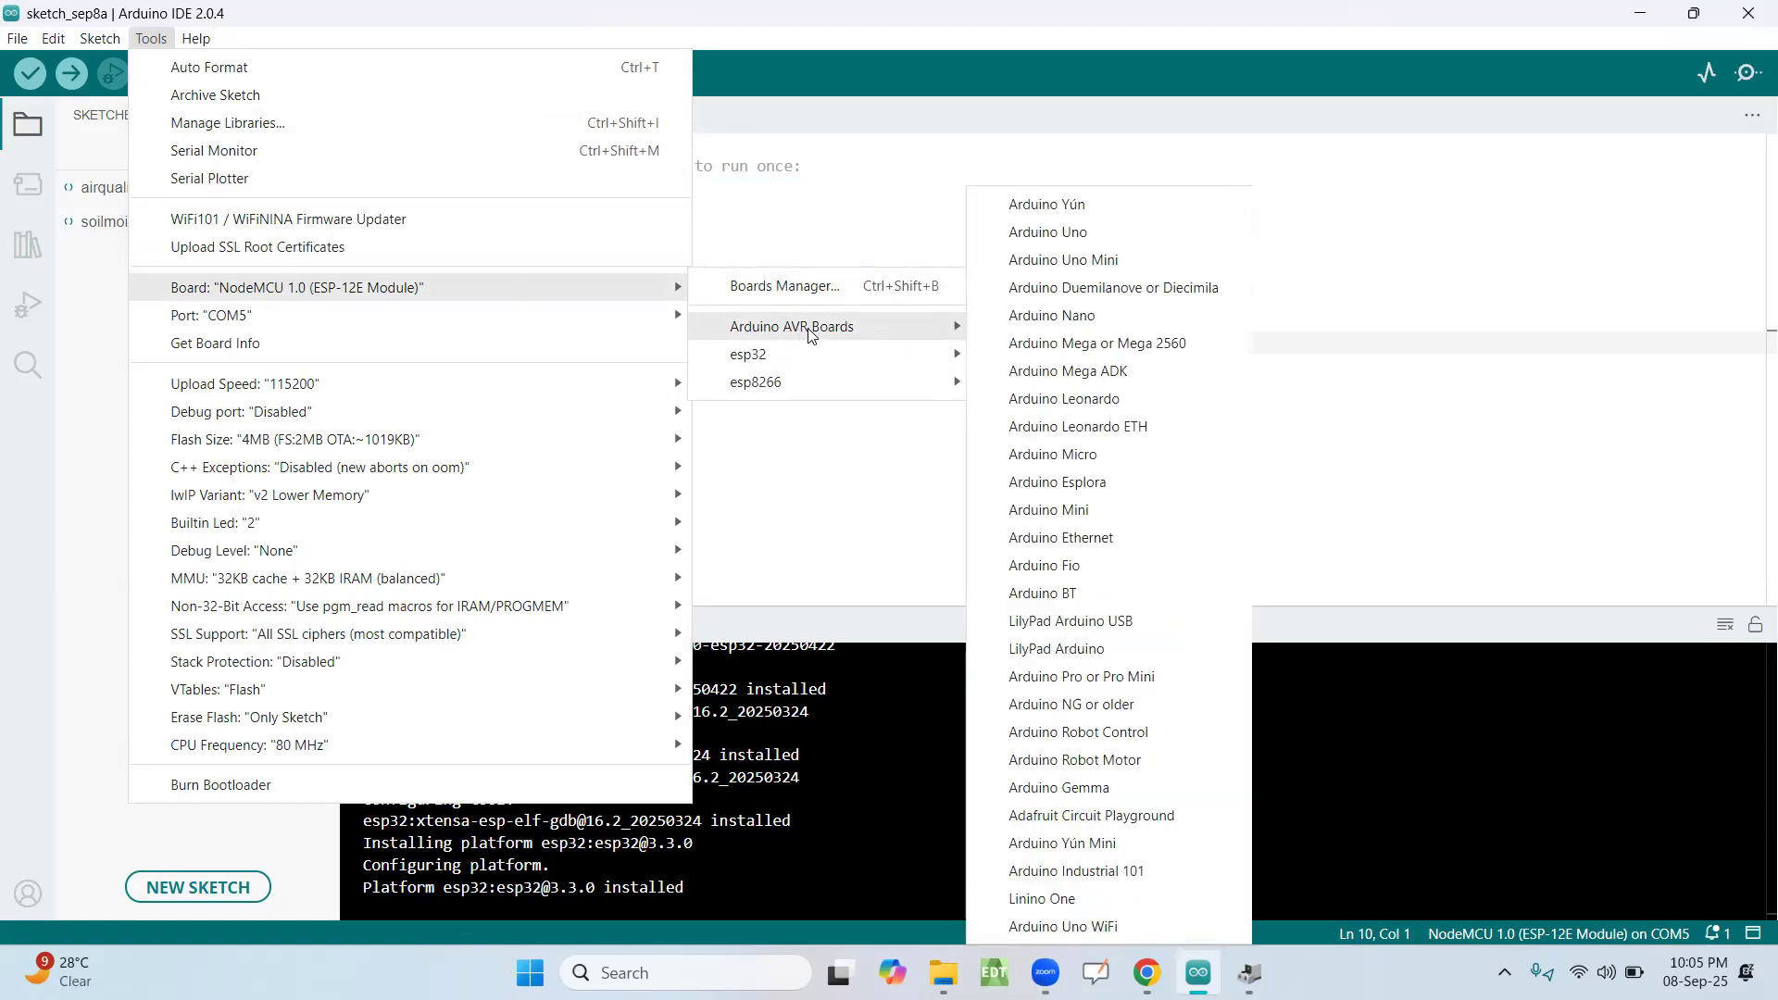
left_click(1056, 235)
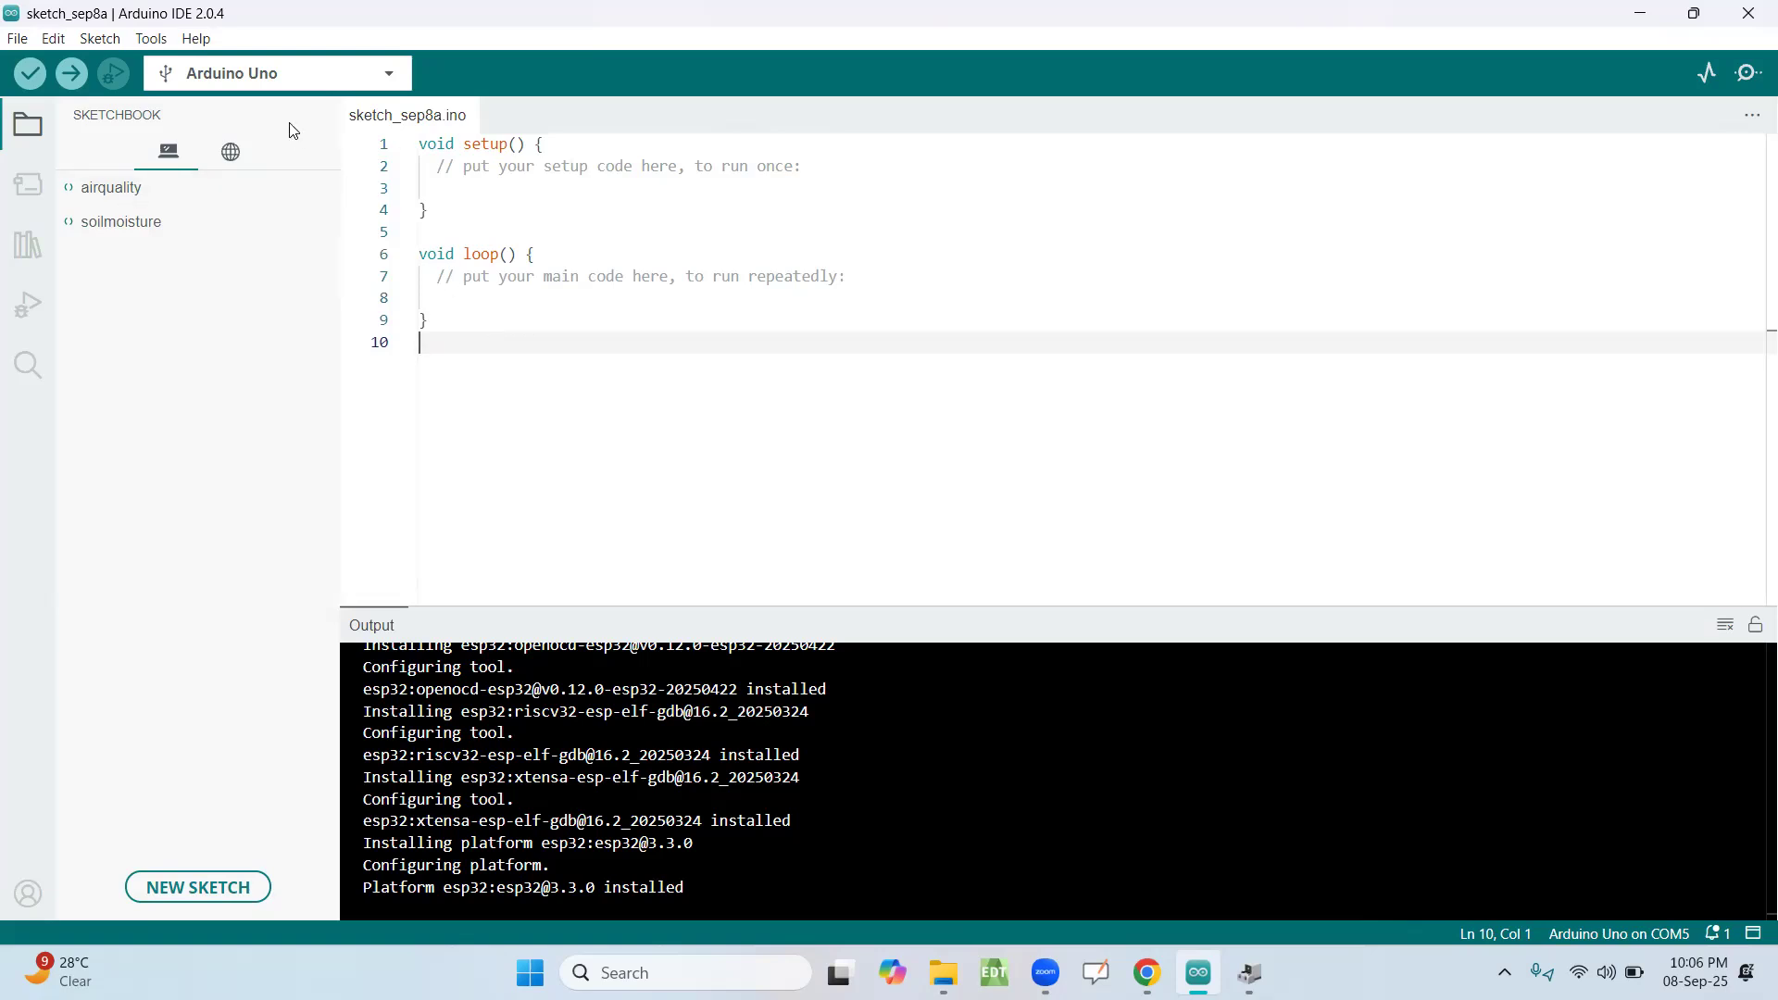
- Look through the serial ports offered for the Arduino Uno without changing the selected port
left_click(152, 38)
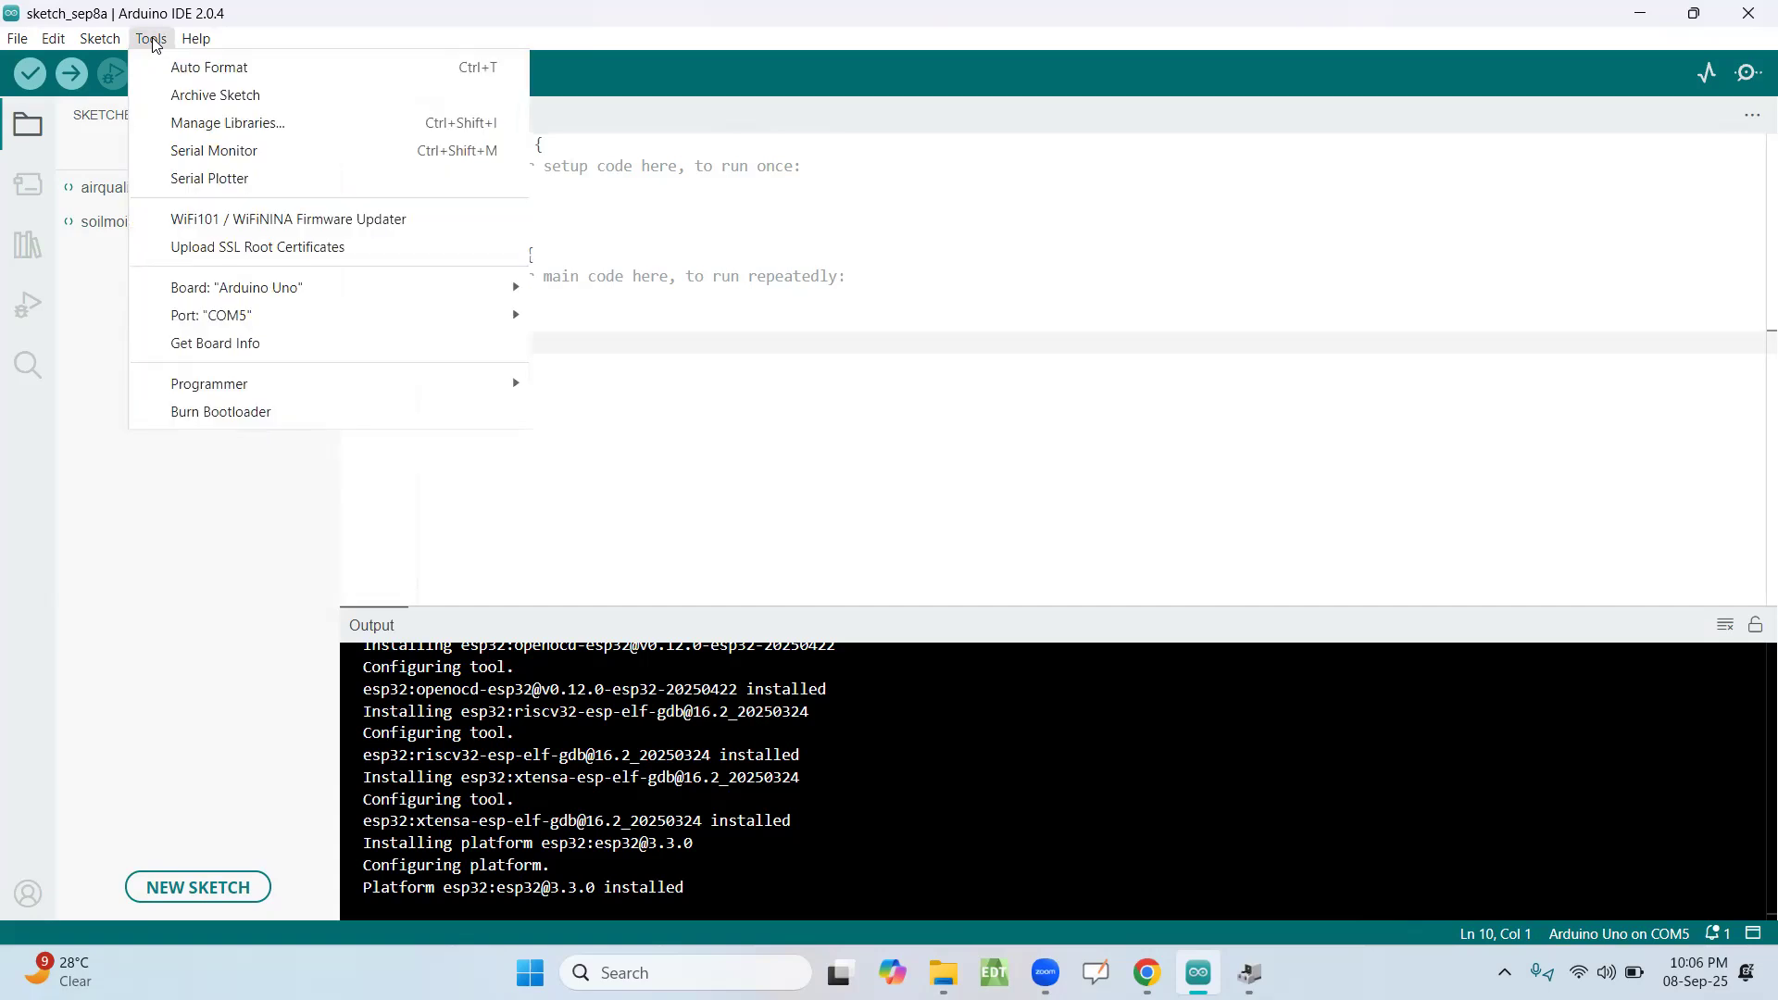
mouse_move(211, 318)
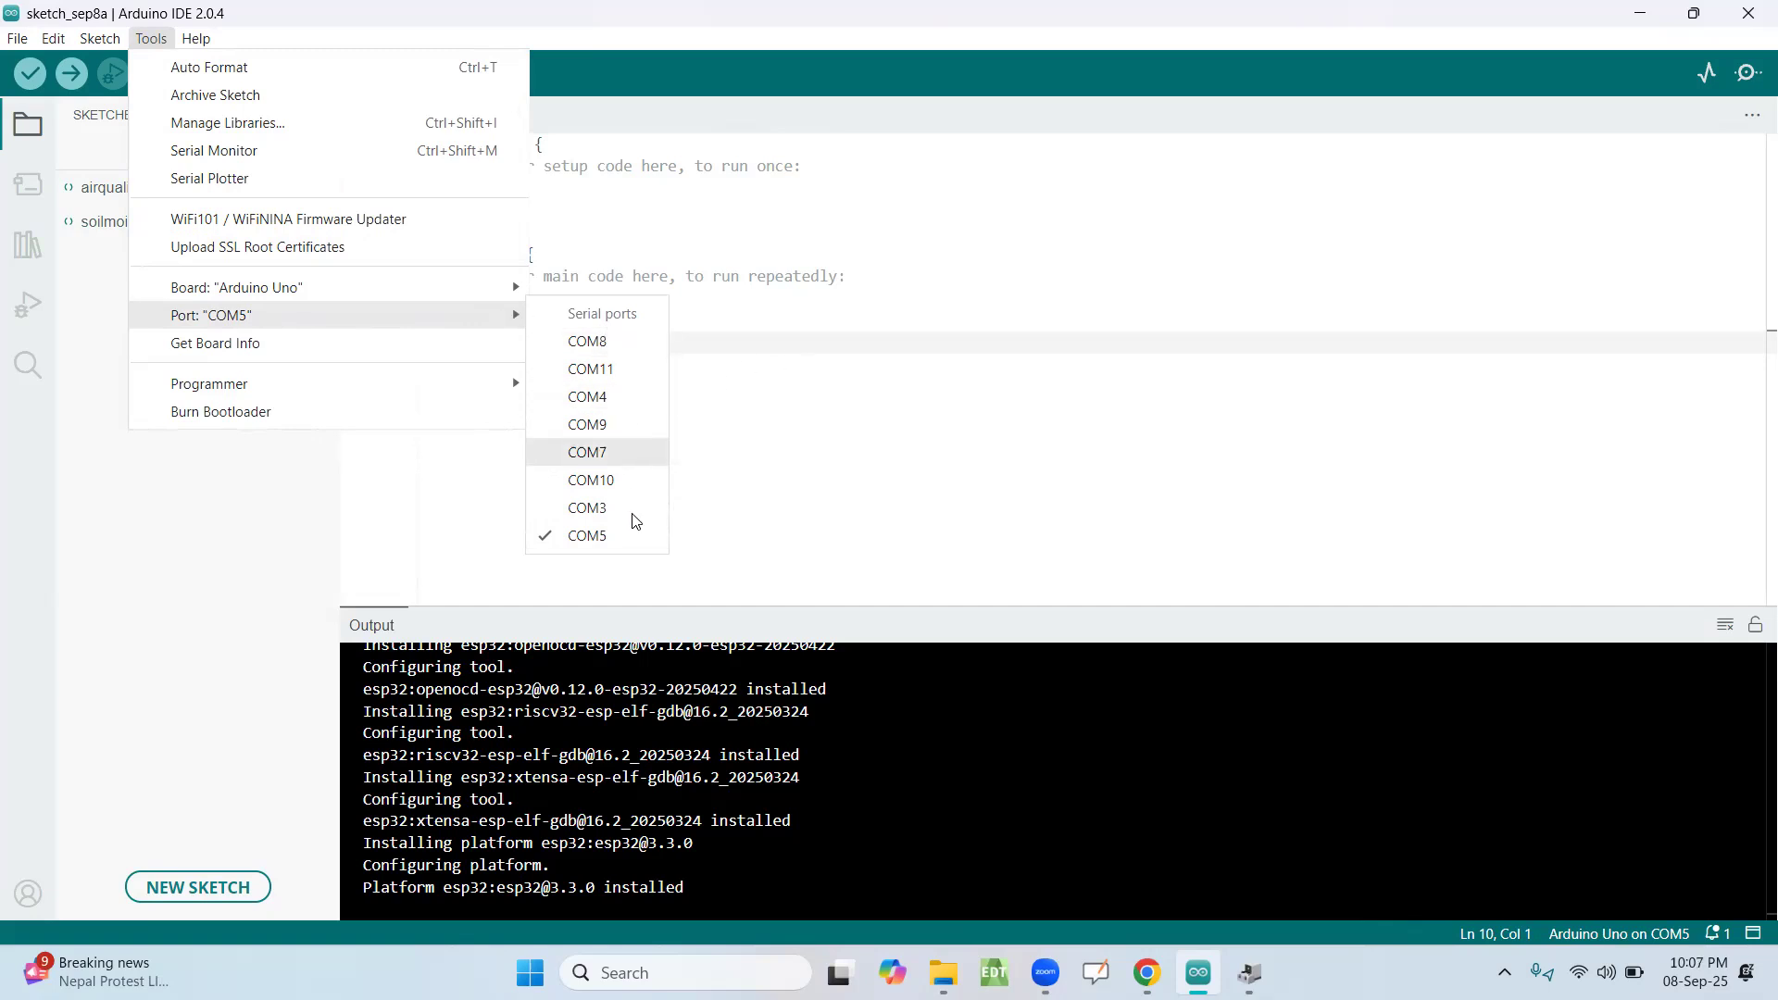
left_click(963, 479)
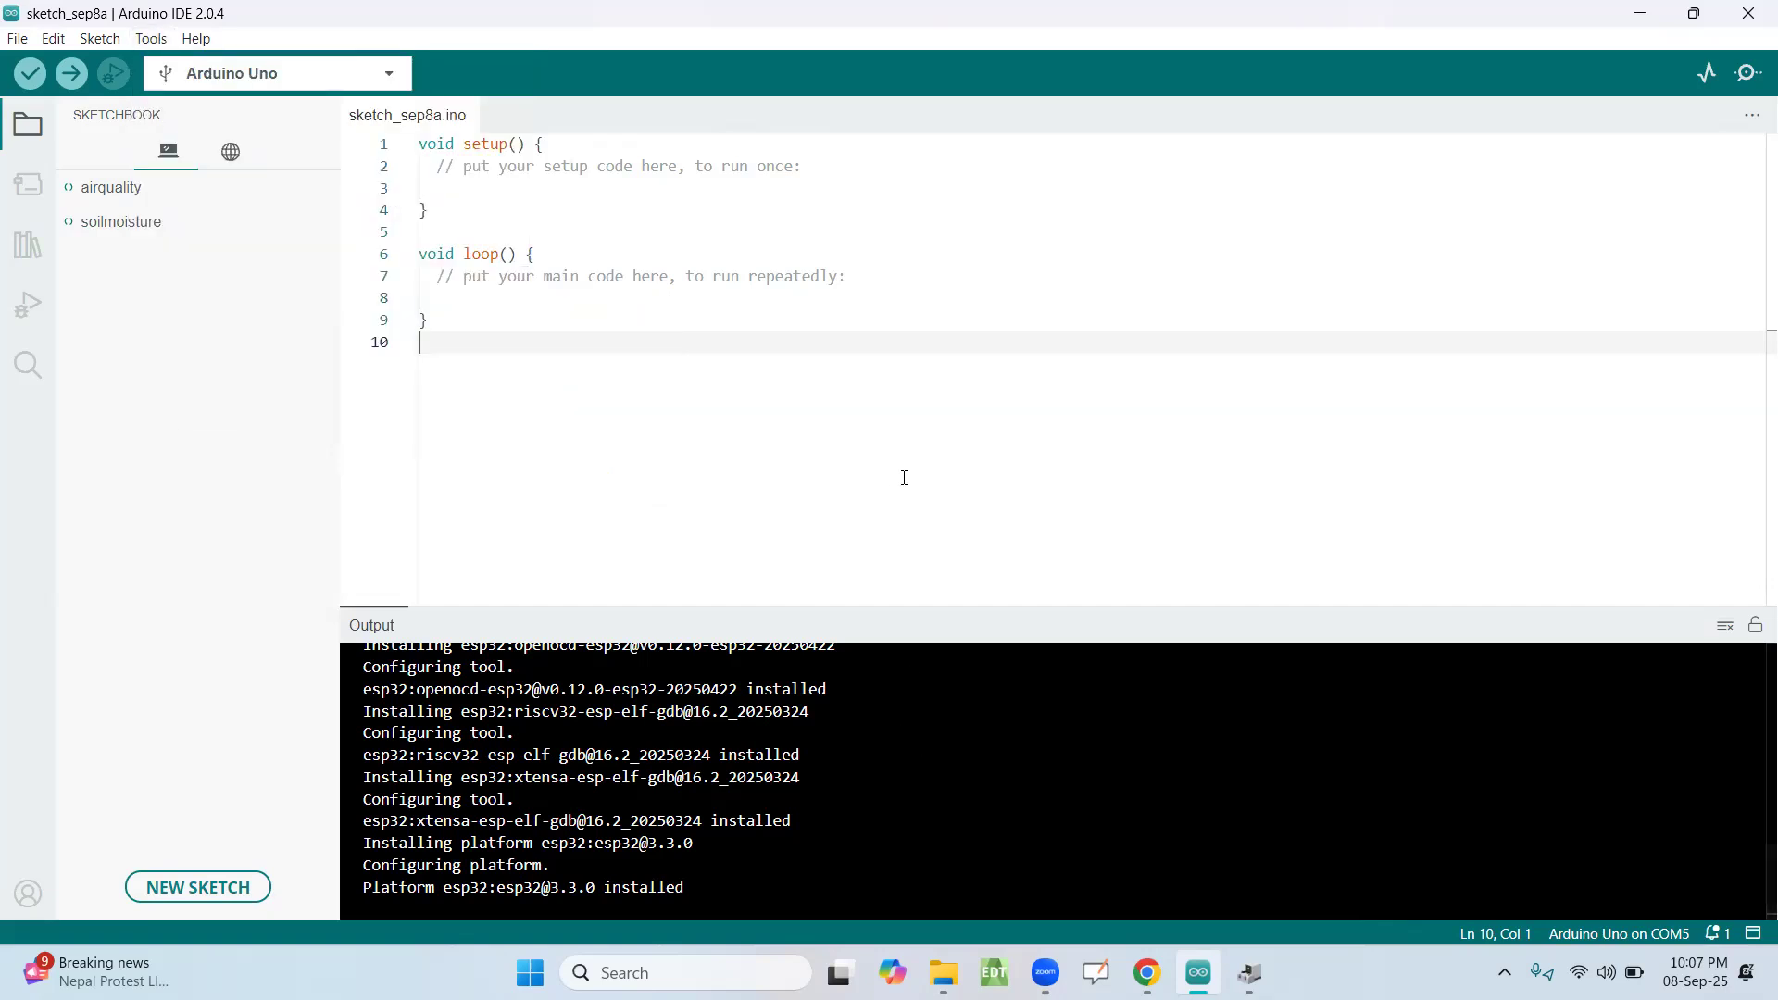
- Switch to Device Manager, expand Ports (COM & LPT) to examine the listed COM ports, and minimize the window
left_click(1250, 973)
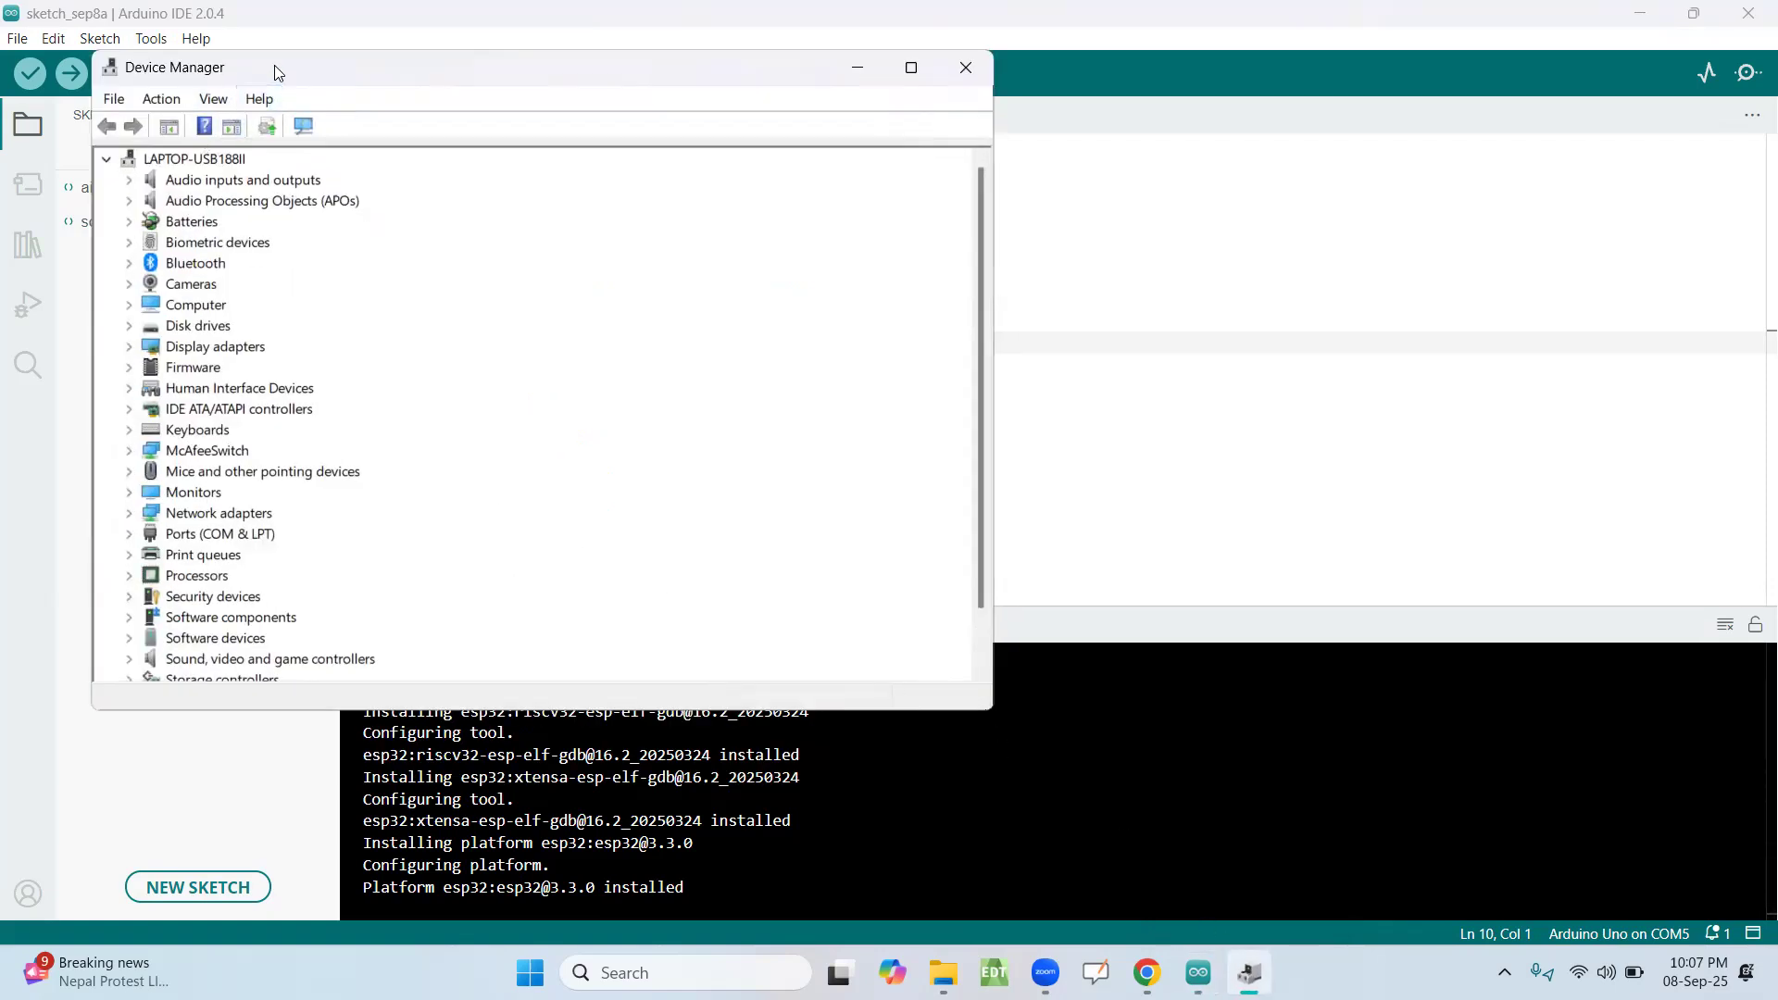
left_click_drag(274, 65, 501, 186)
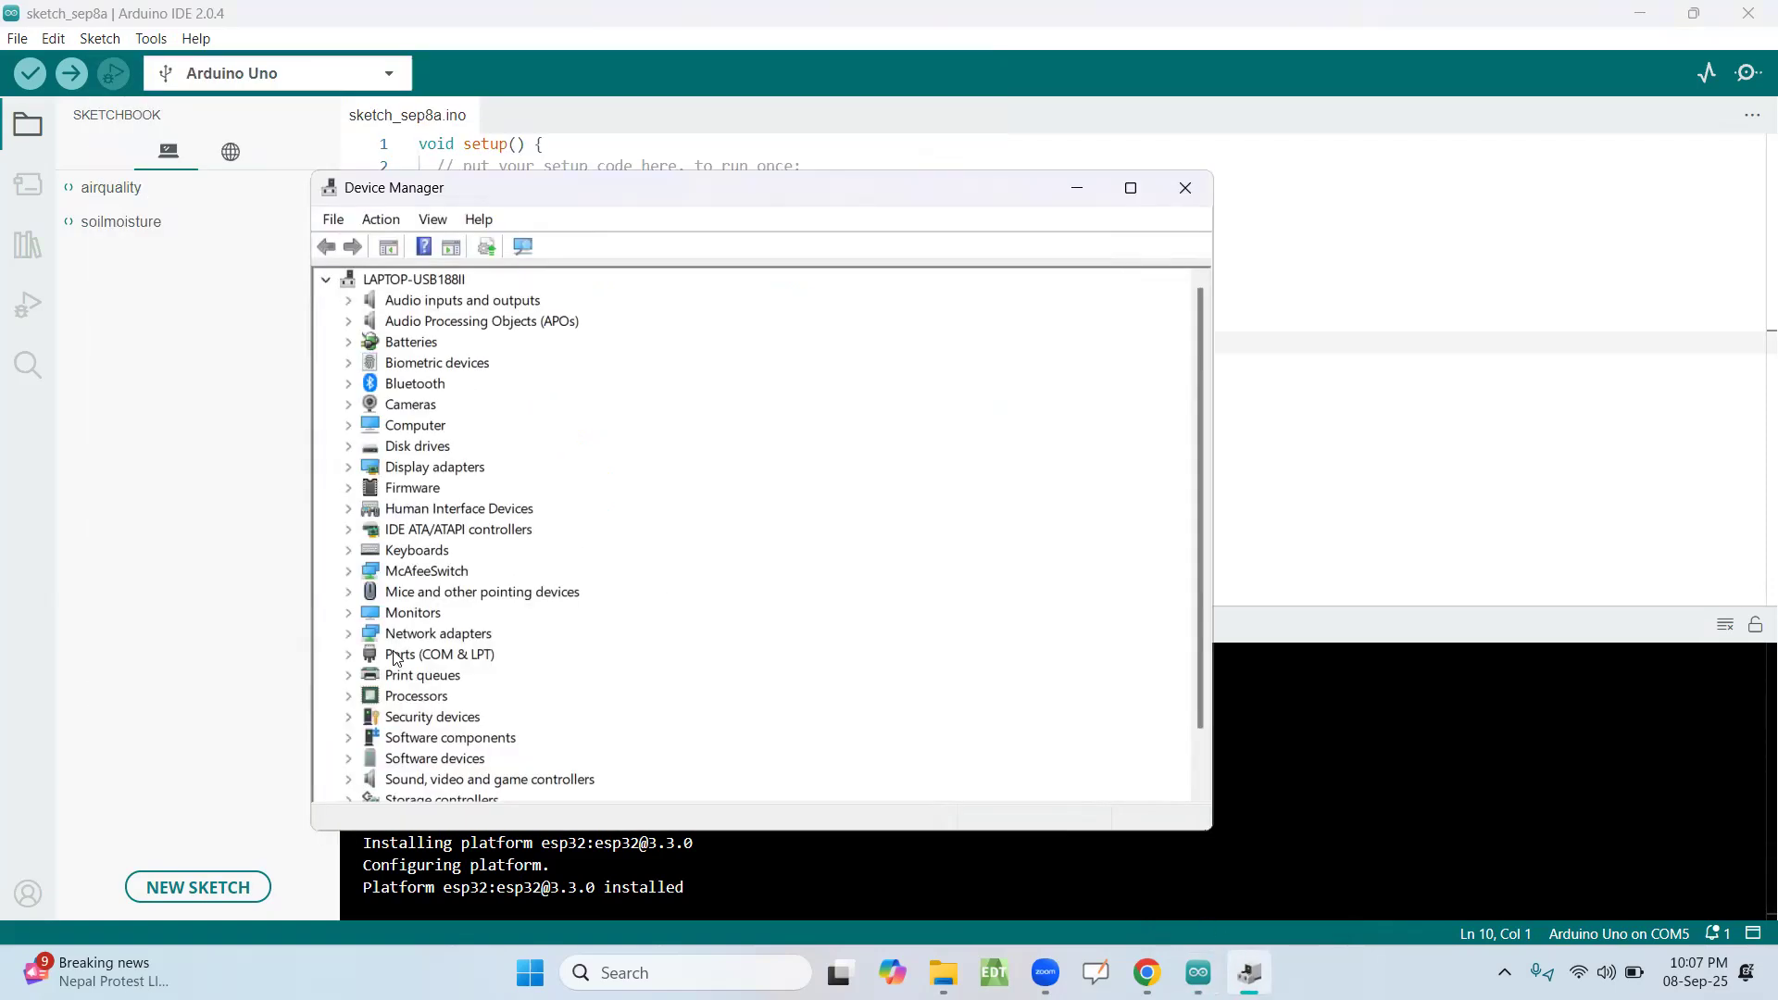
left_click(348, 655)
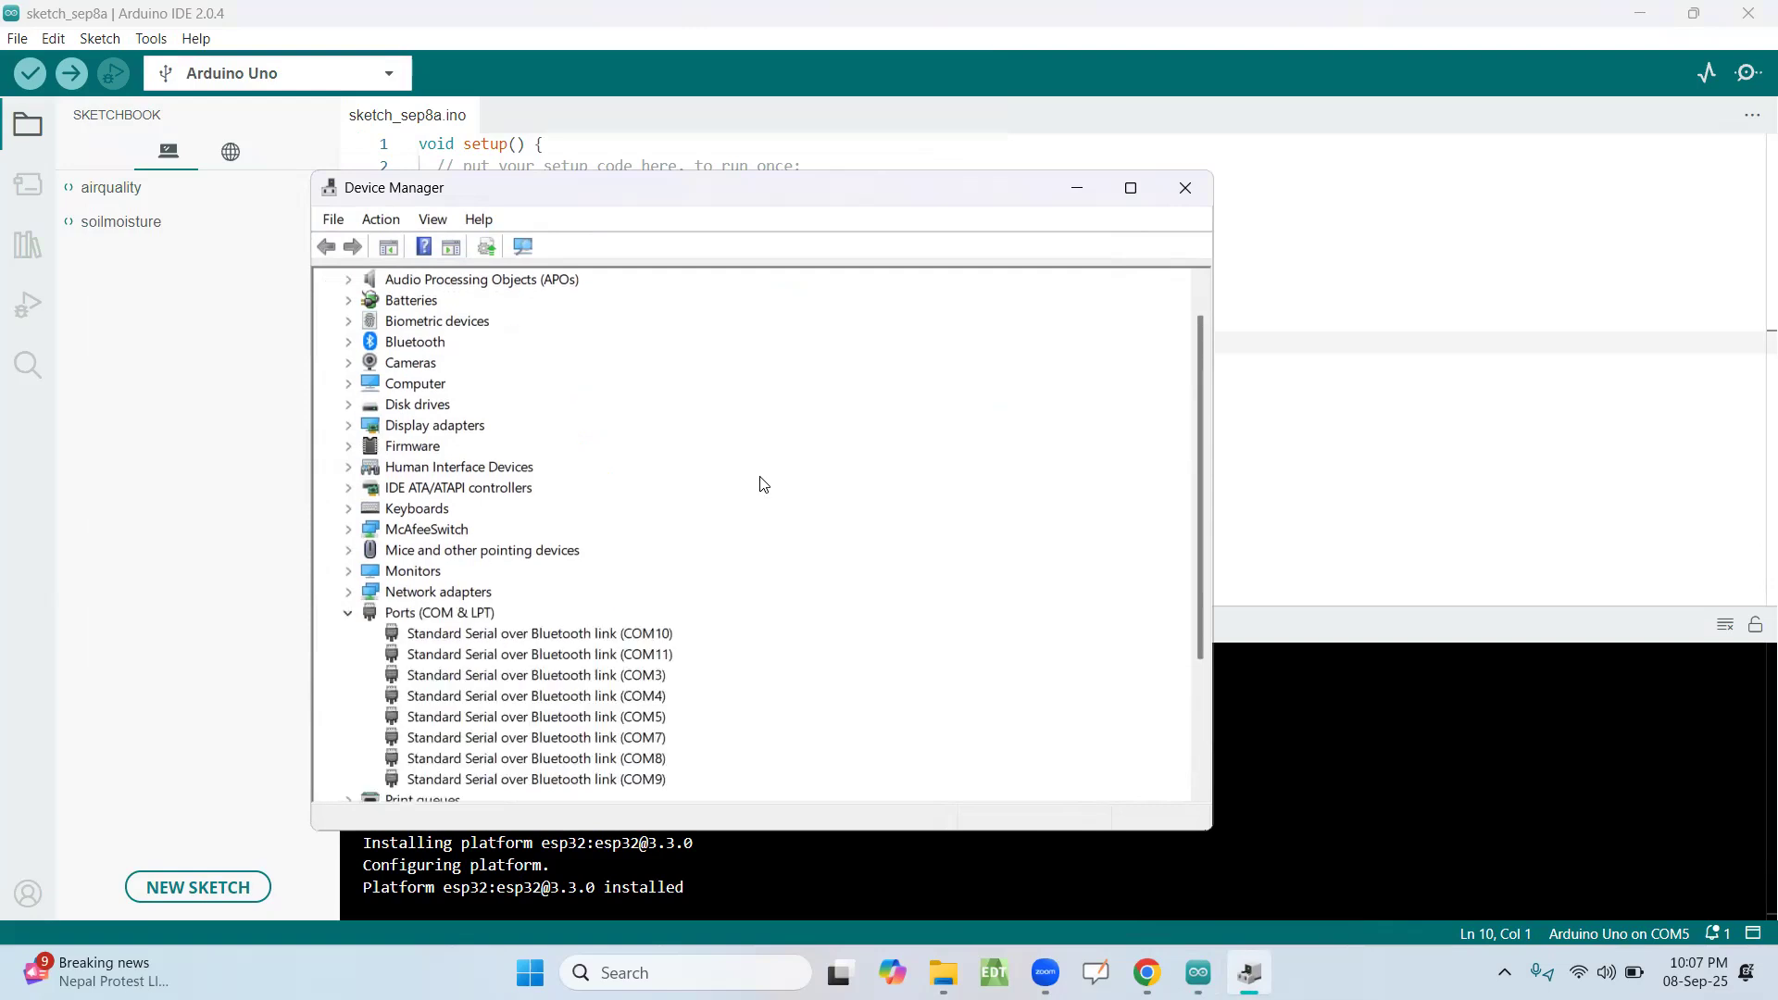
scroll(763, 483, "down", 2)
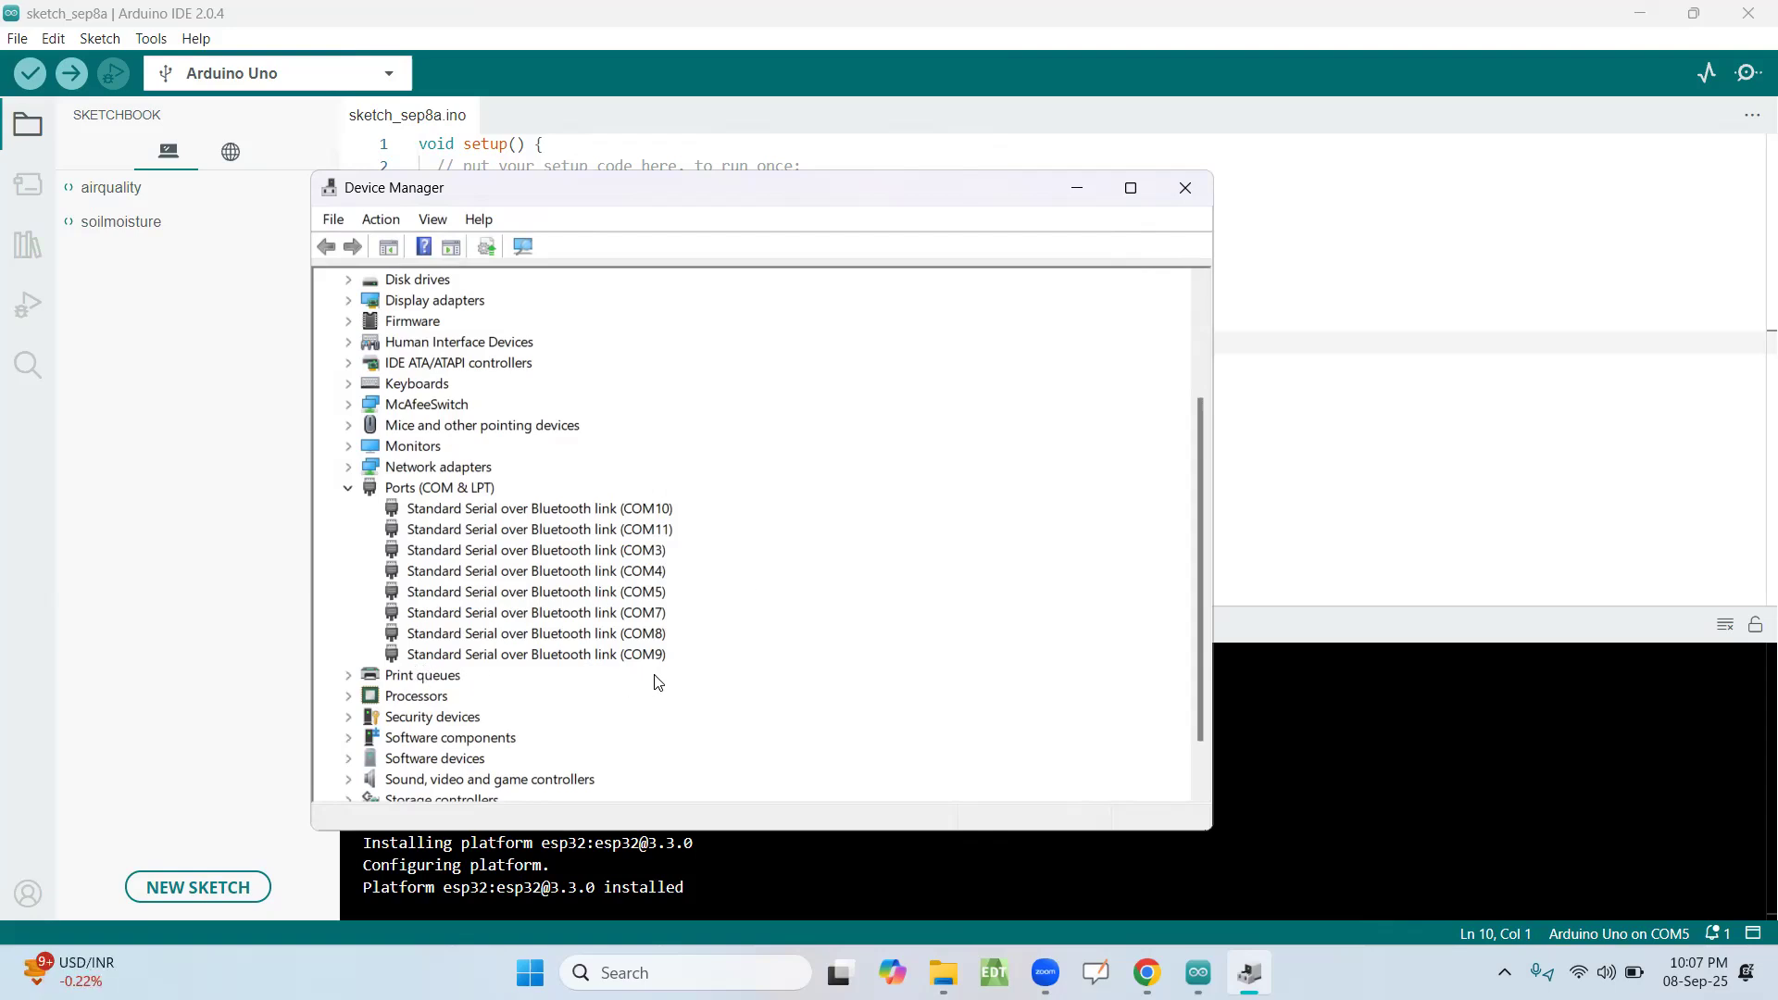
left_click(1077, 190)
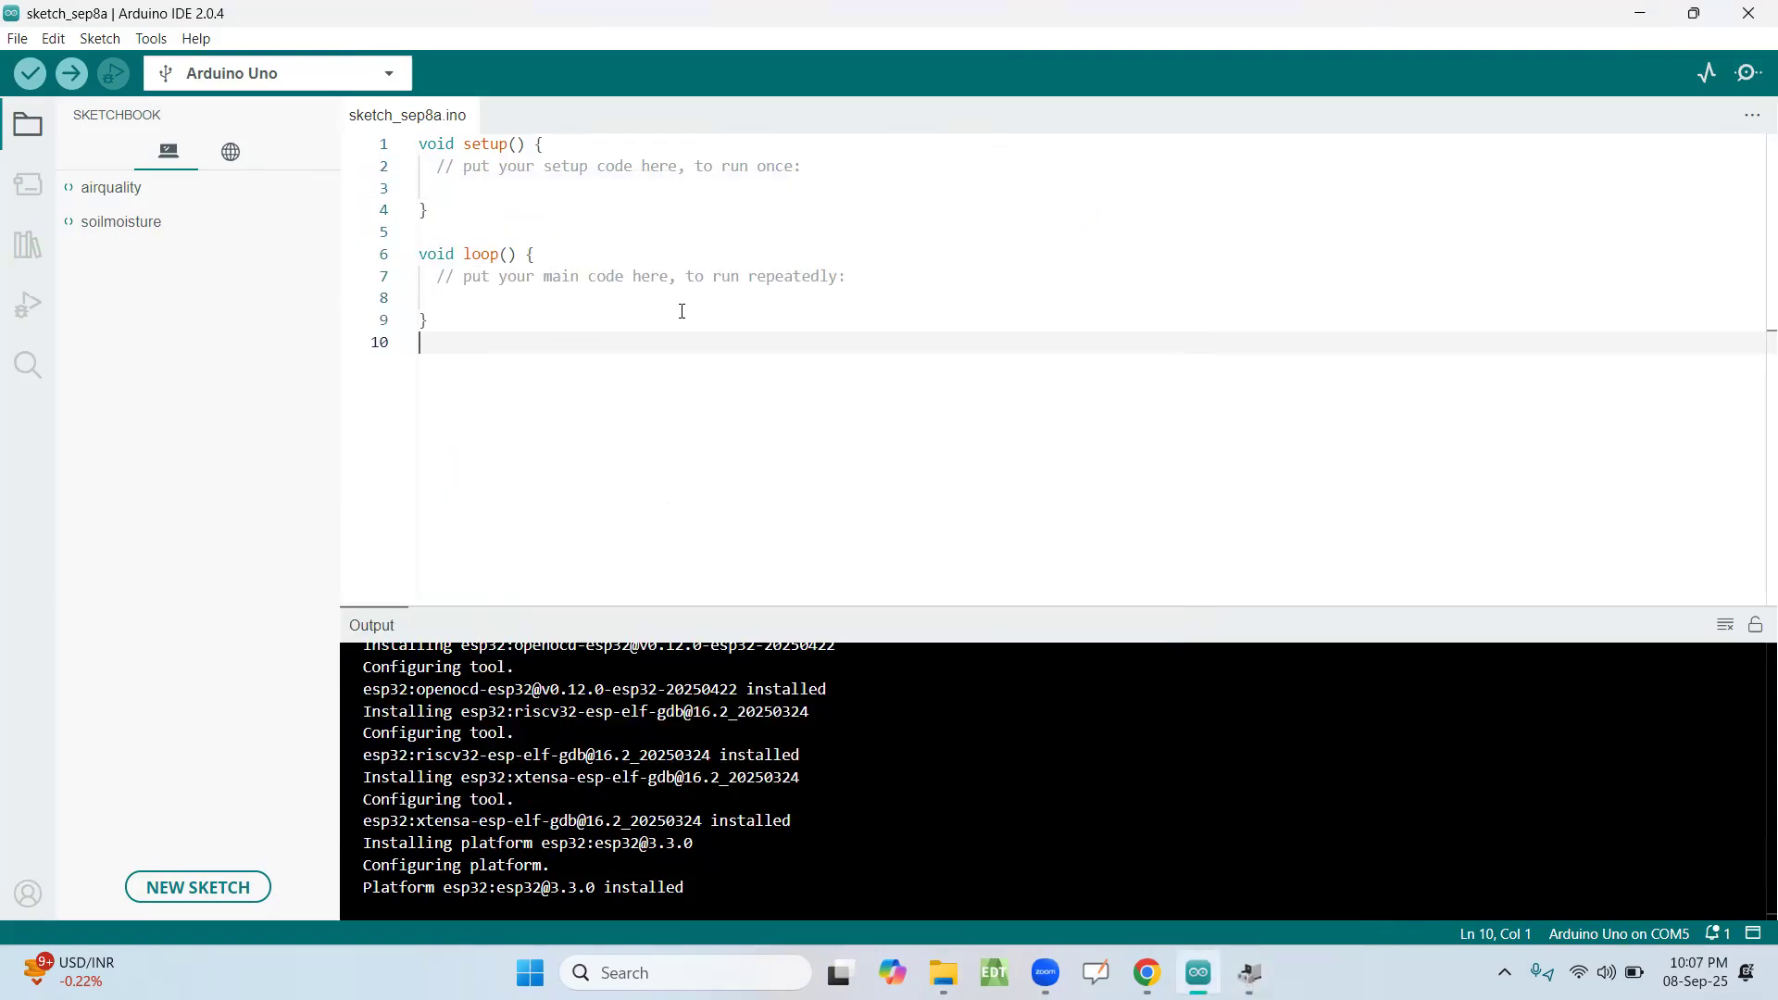
- Review the Arduino IDE's serial port choices again, keeping the current port
left_click(147, 39)
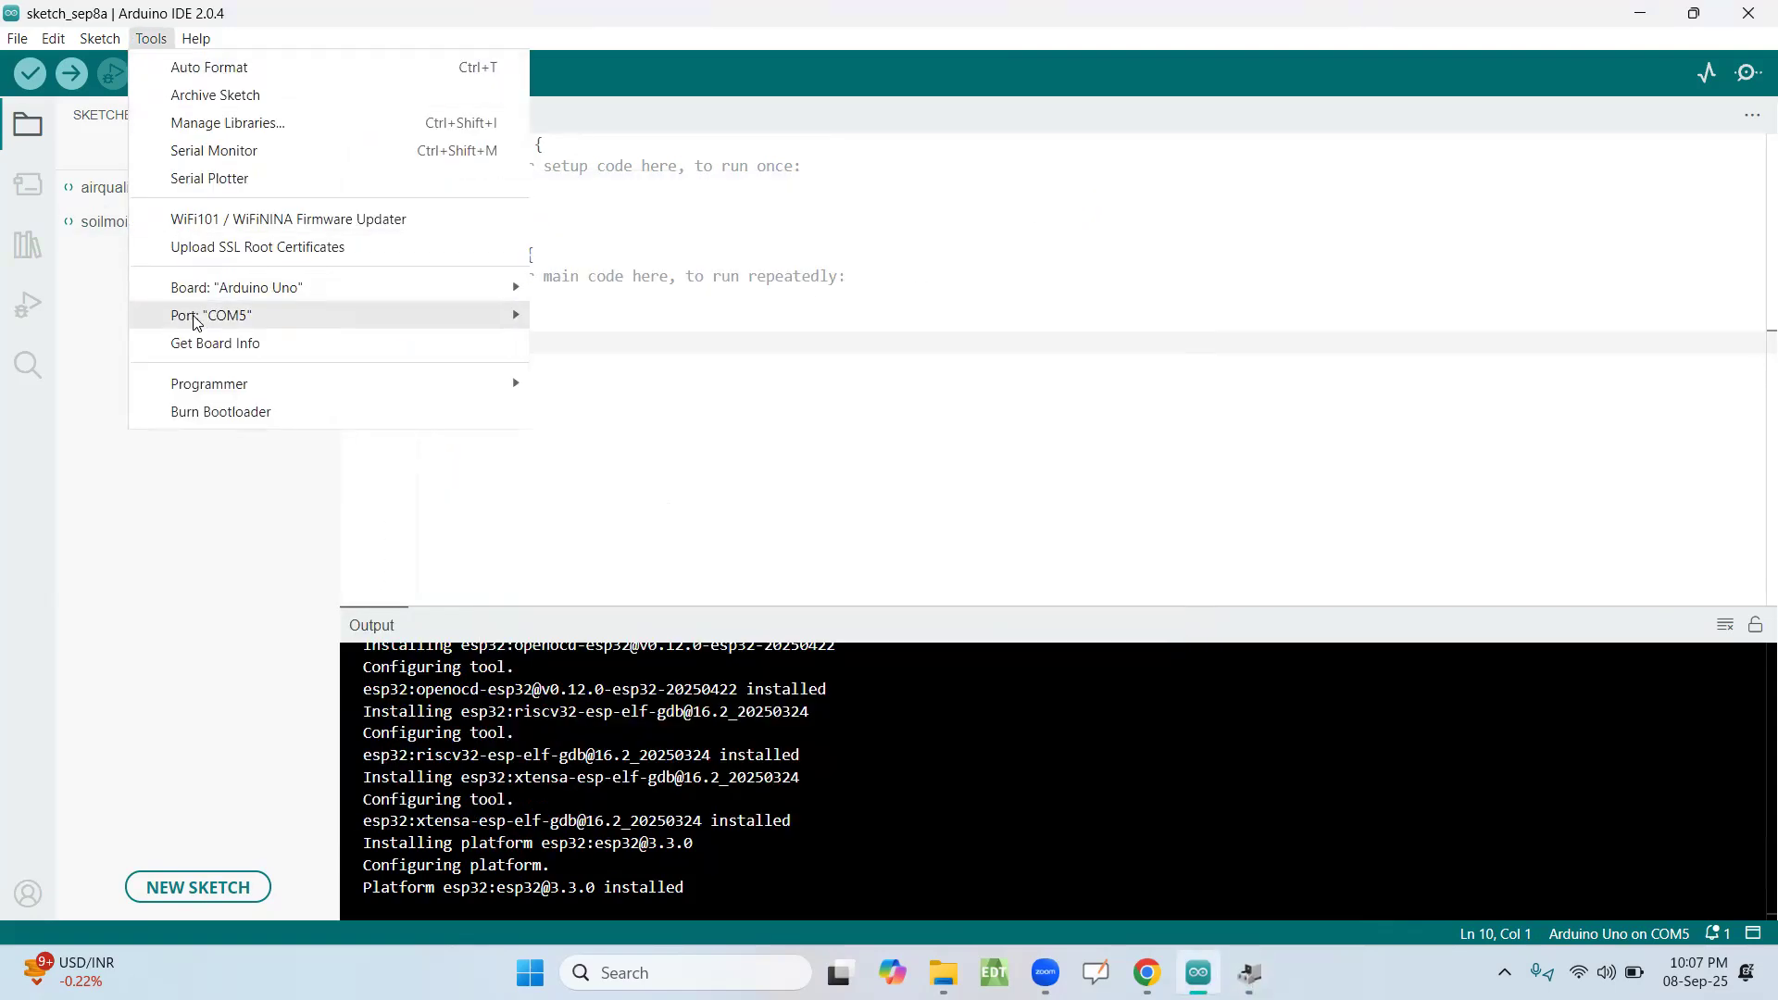
mouse_move(380, 326)
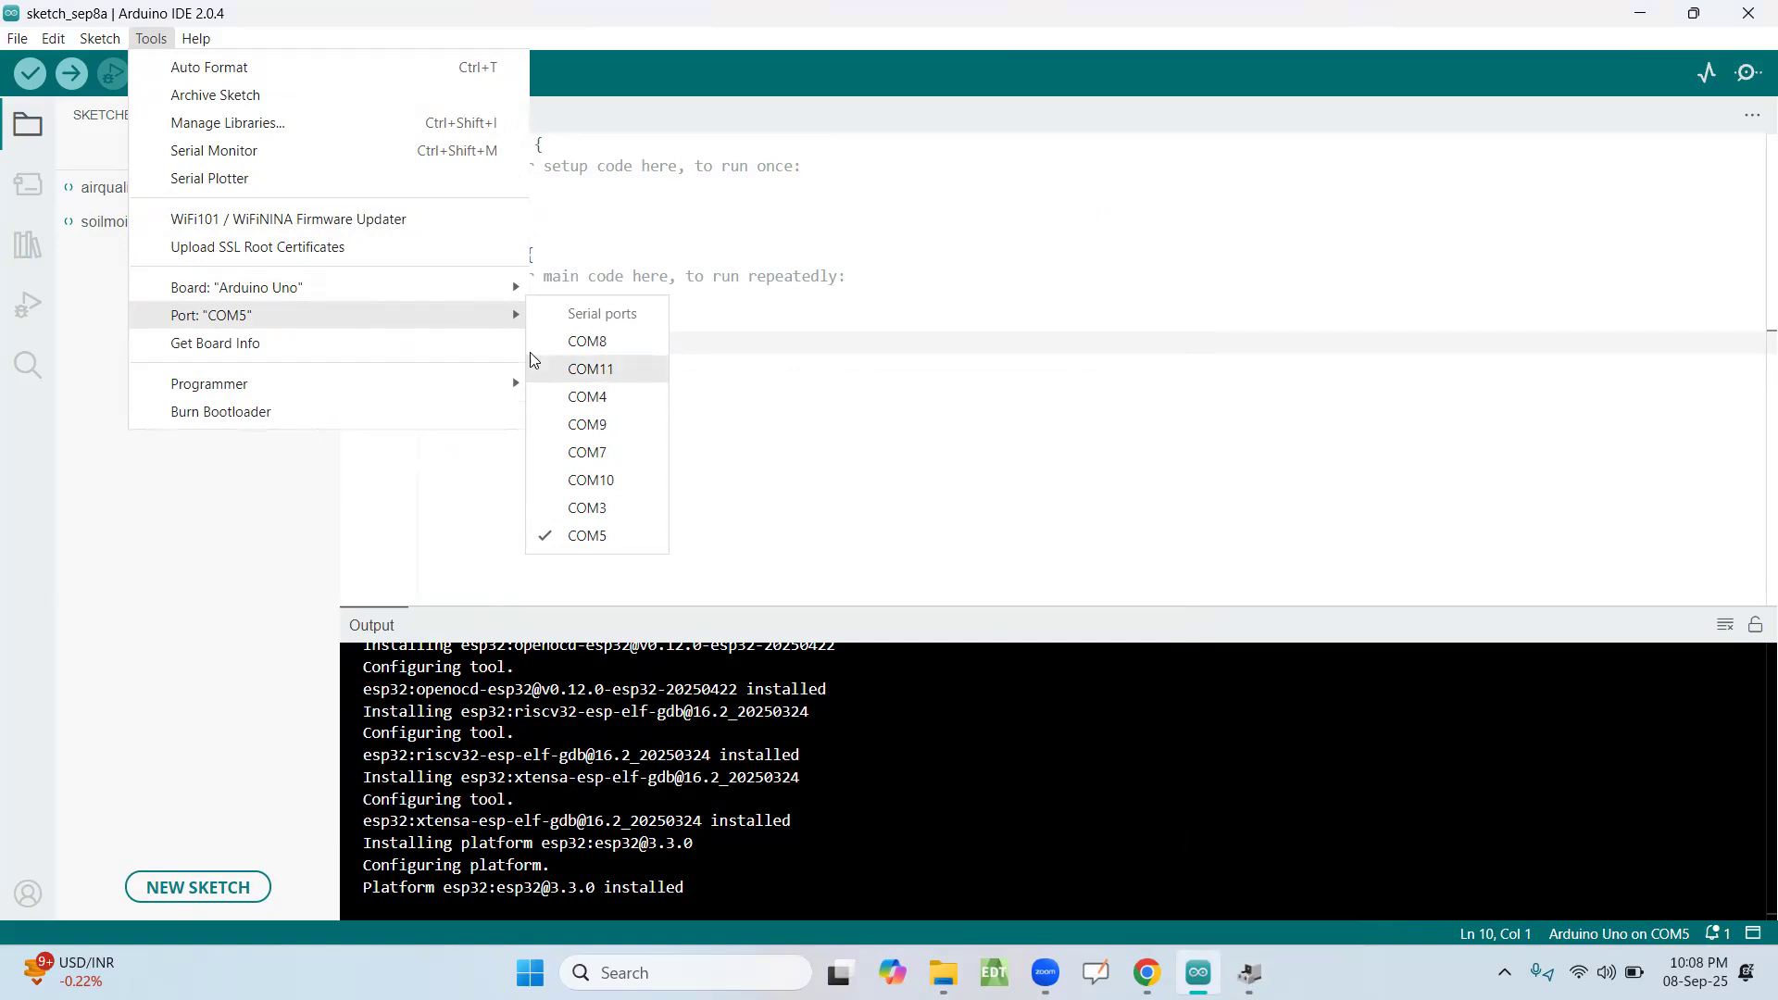
left_click(473, 296)
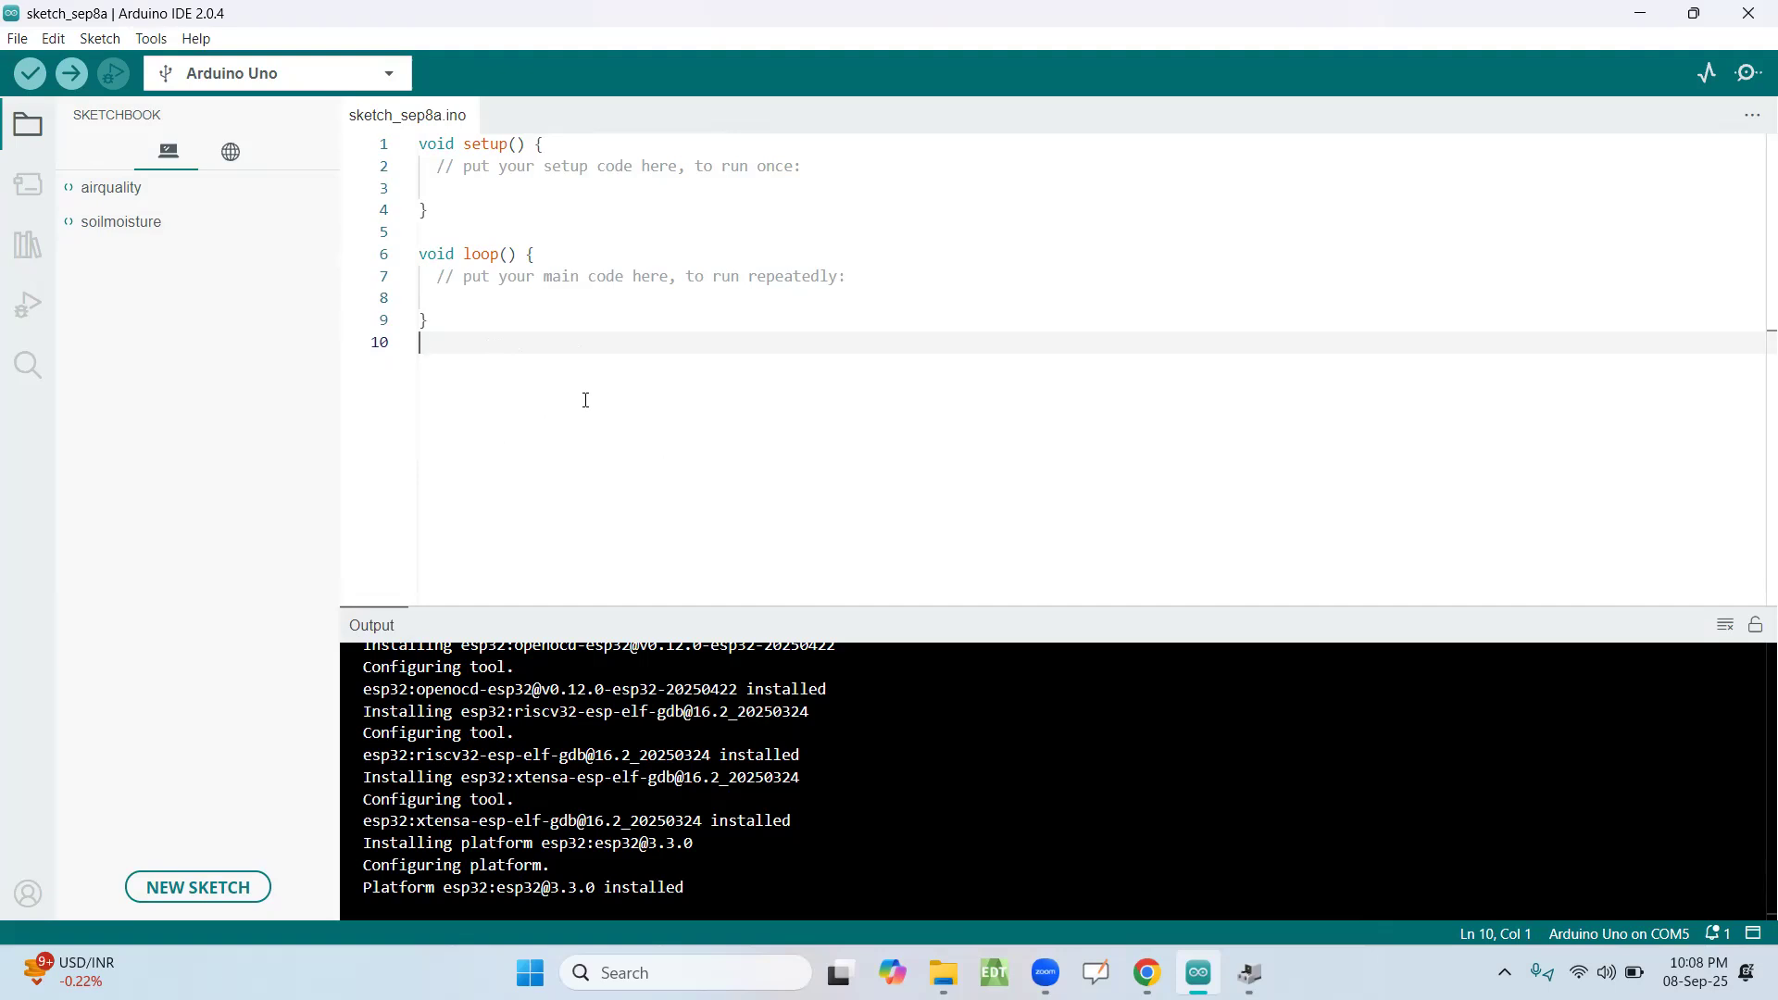
- Reselect Arduino Uno from the Arduino AVR Boards group and recheck the available serial ports, keeping the current port
left_click(151, 38)
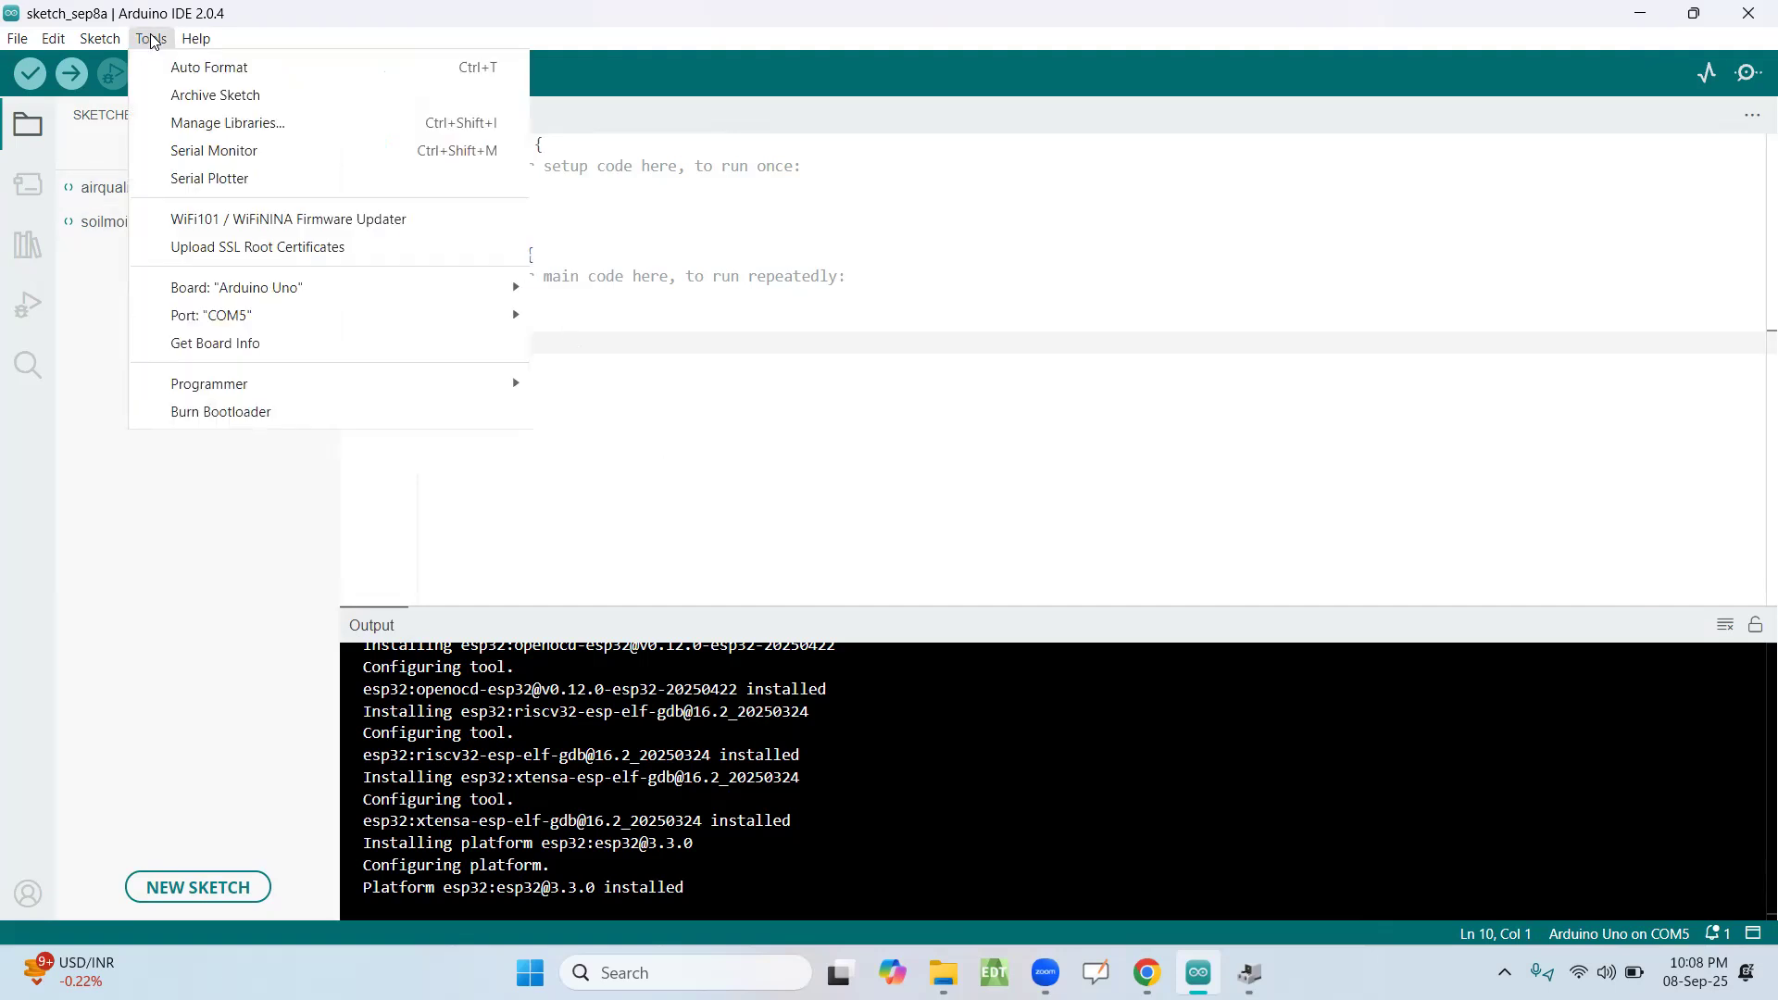
mouse_move(214, 297)
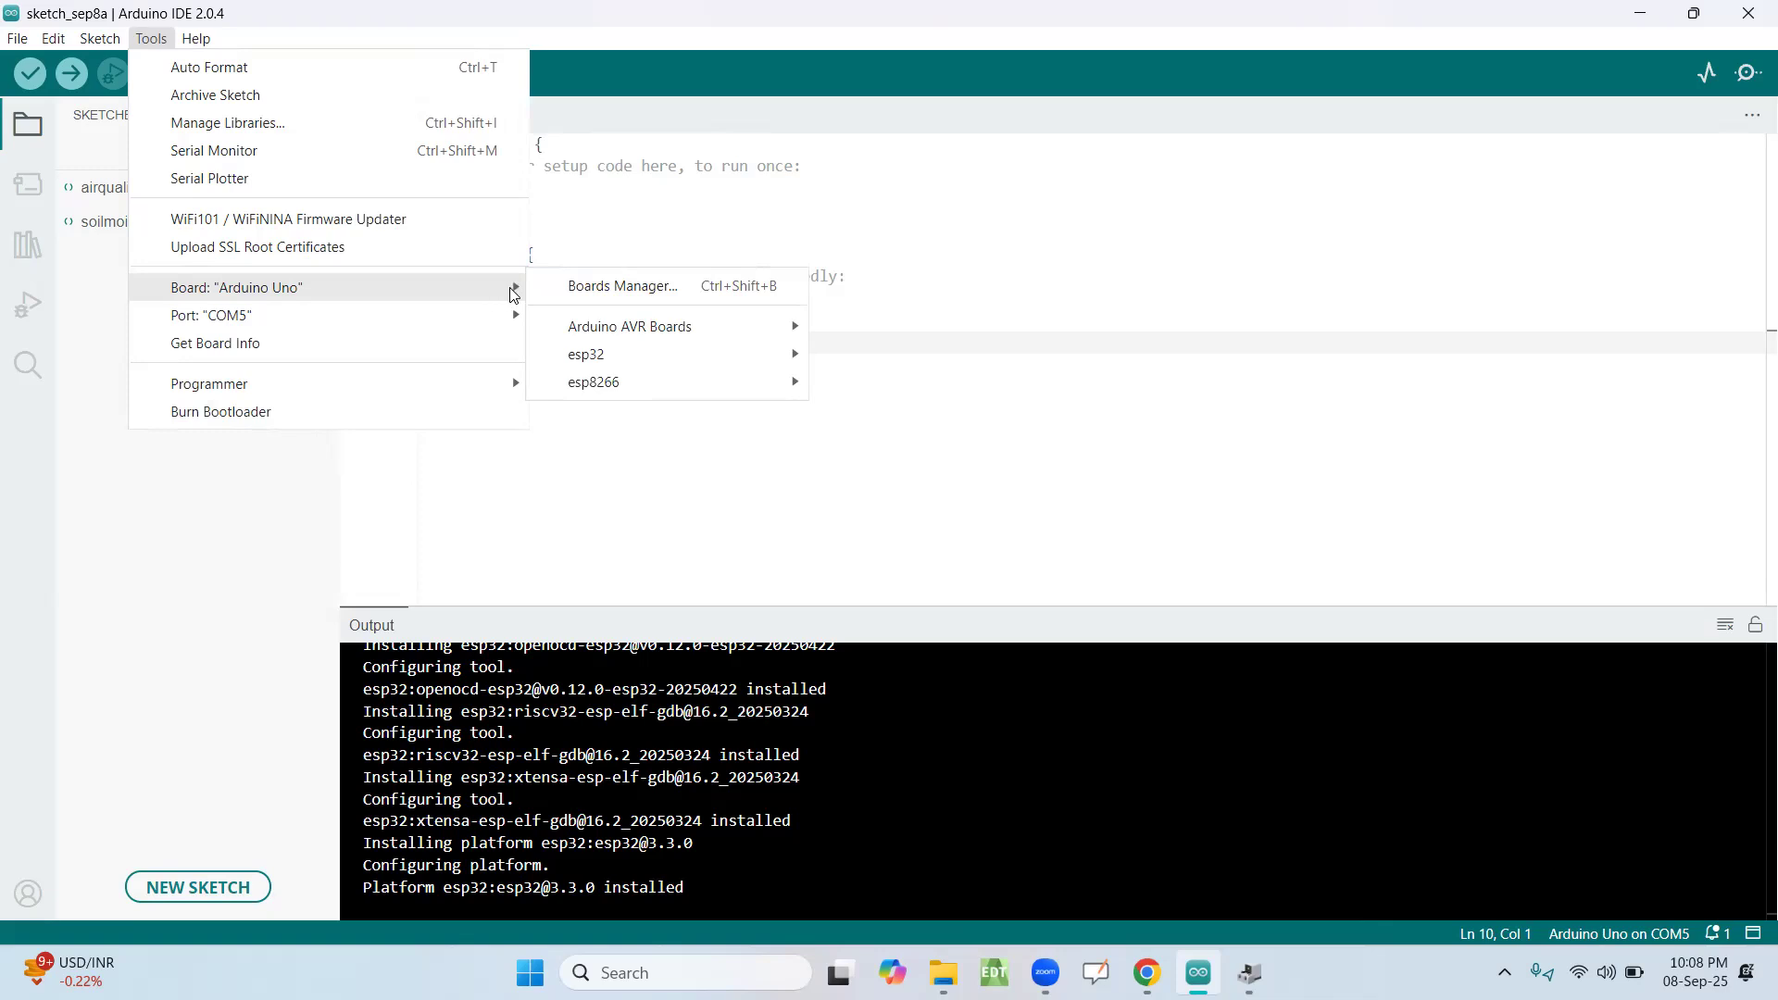
mouse_move(595, 327)
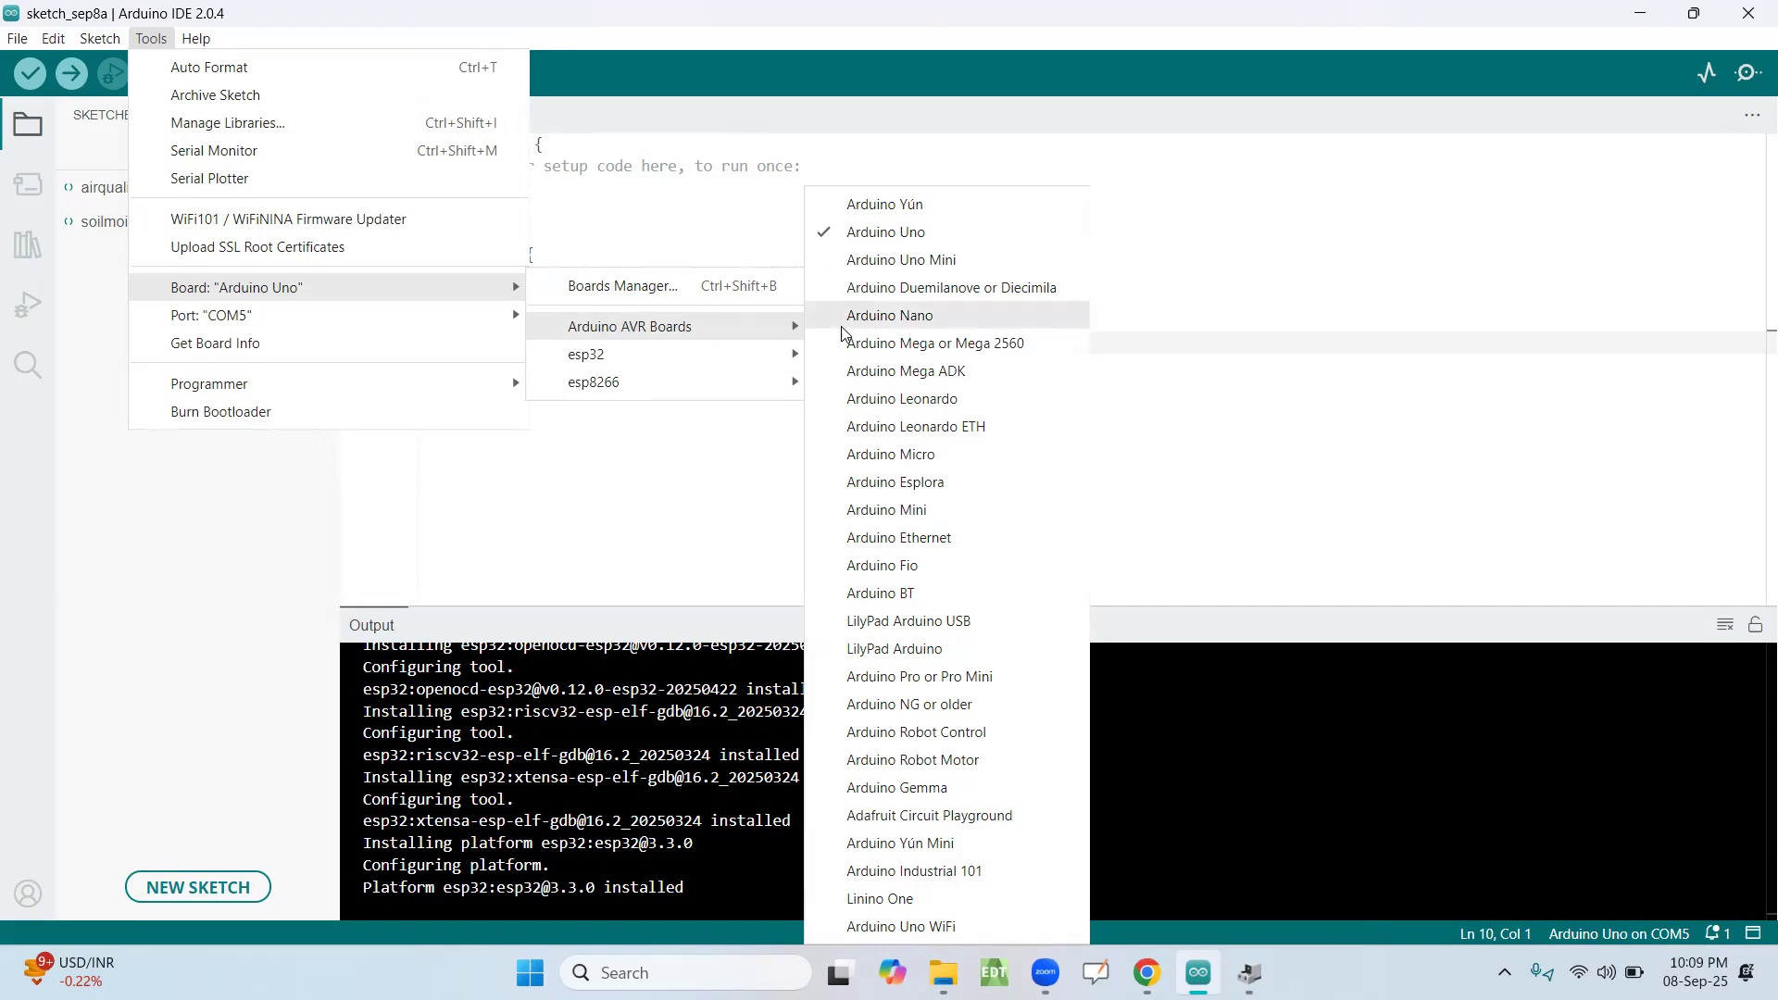
left_click(870, 242)
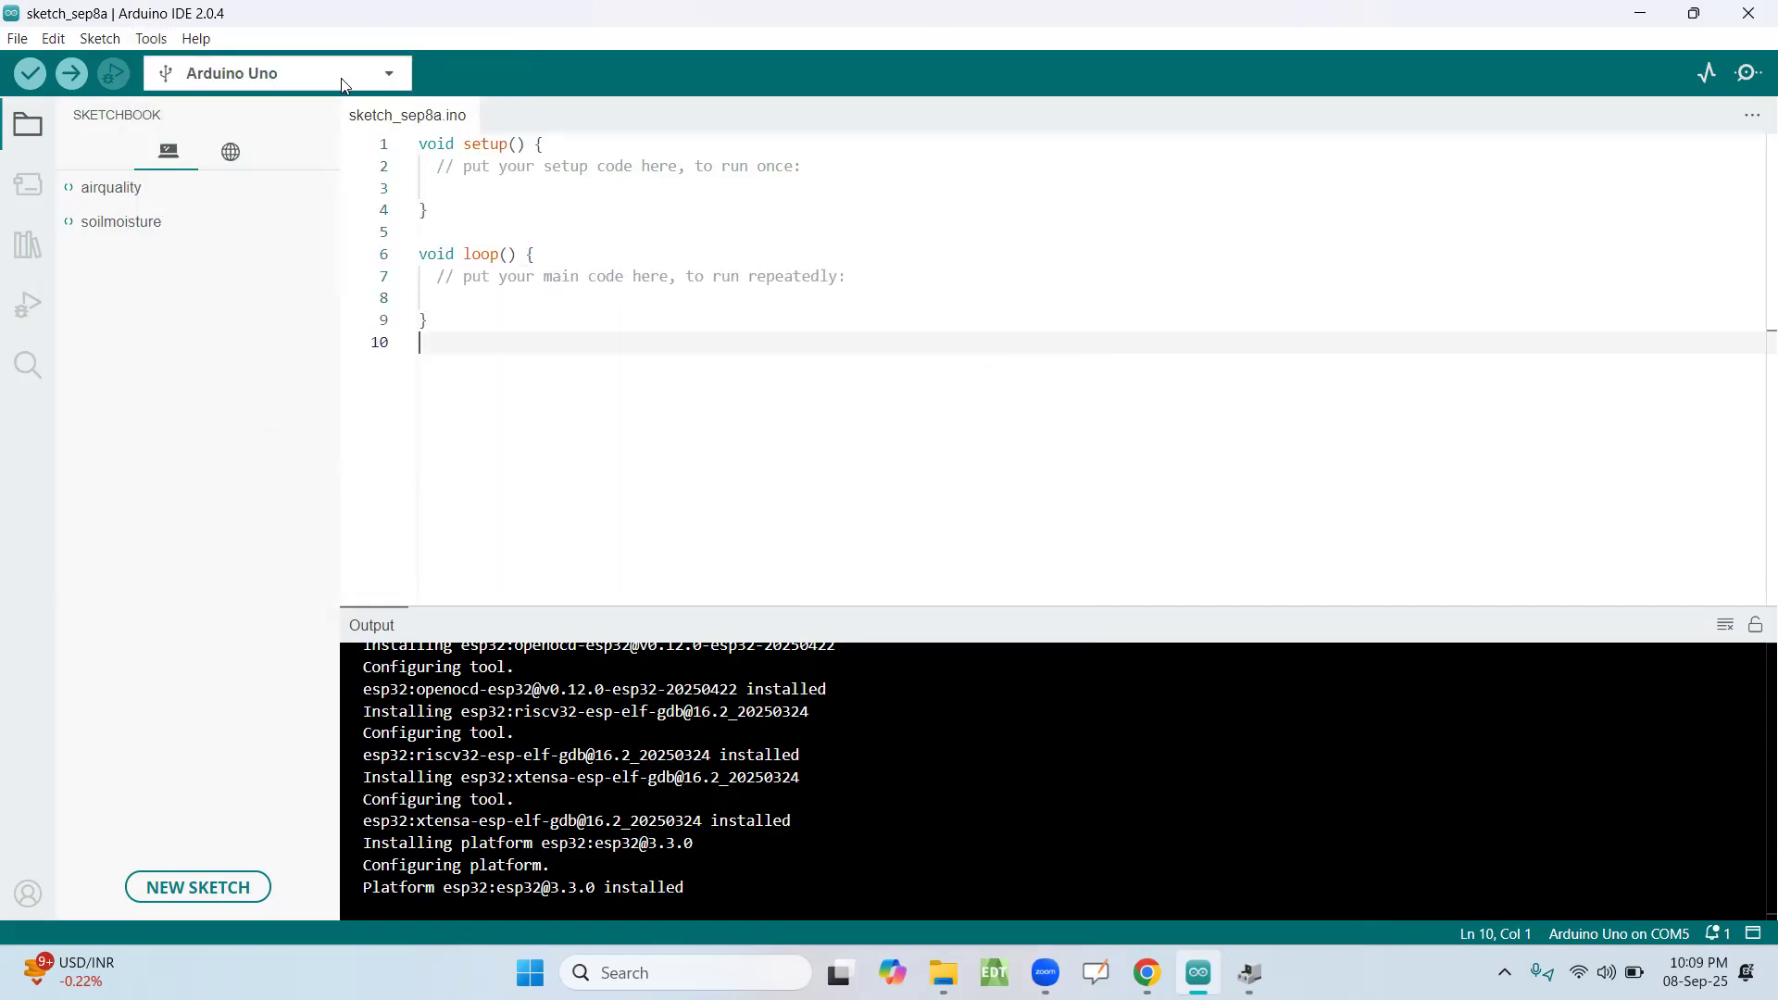
left_click(146, 41)
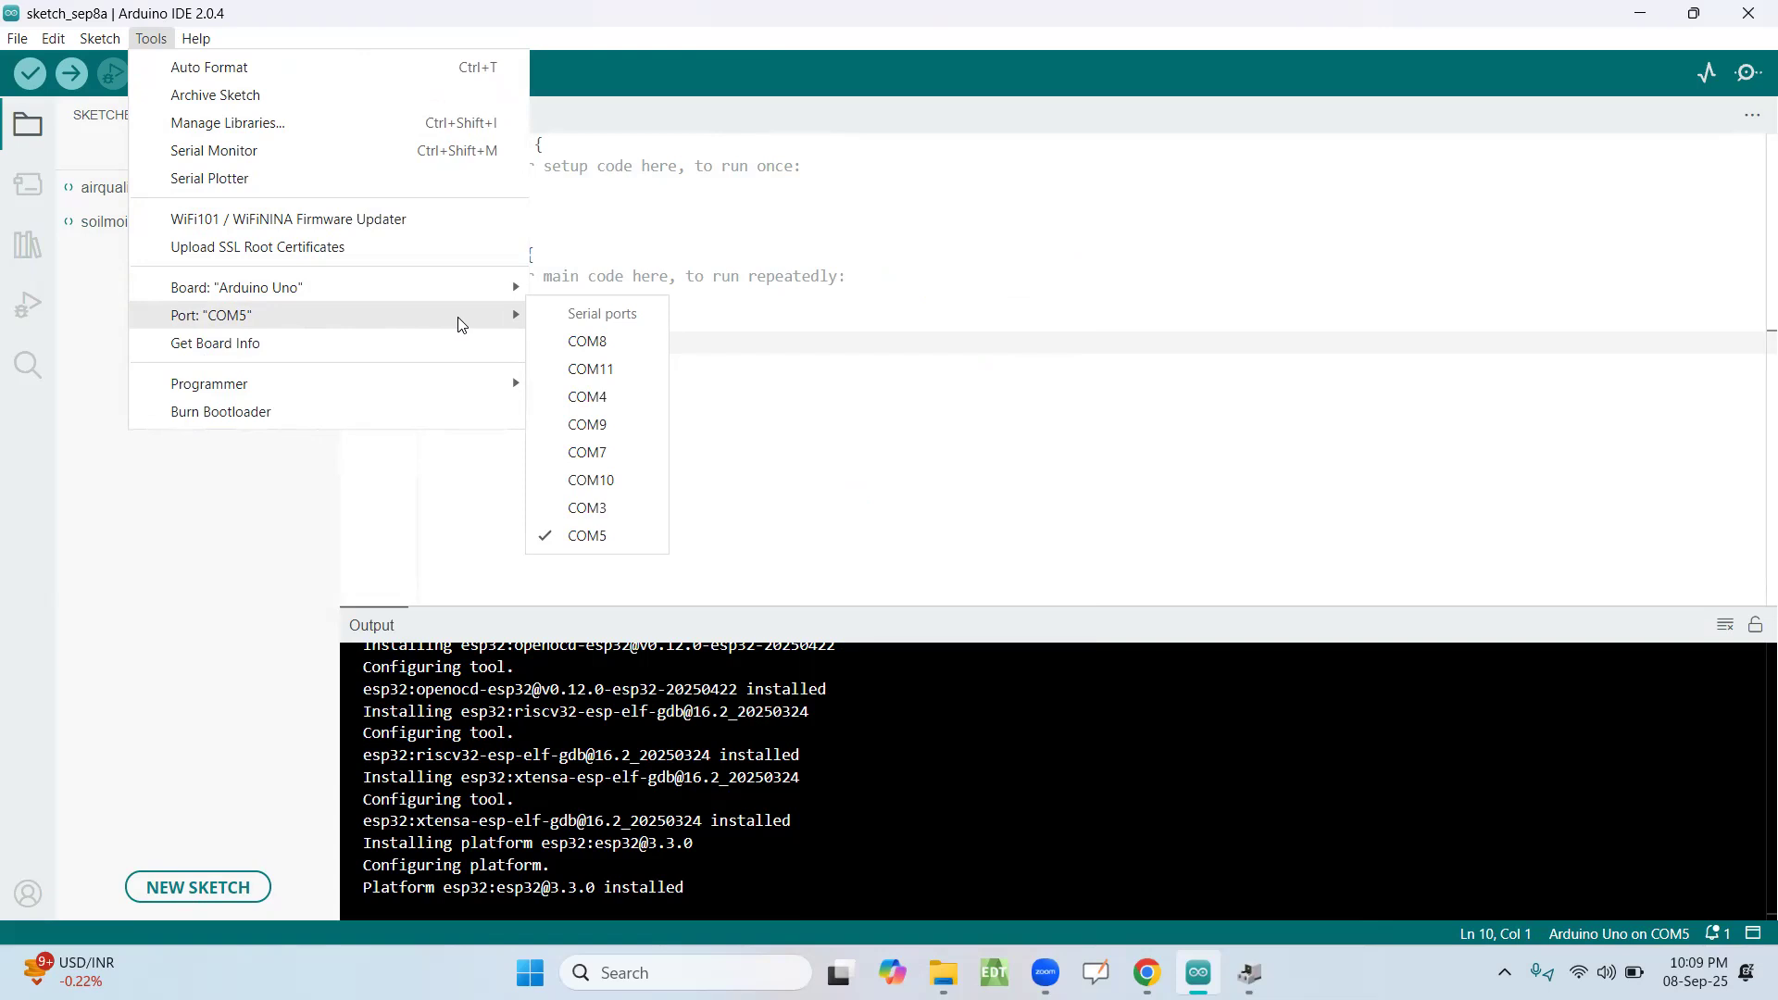
left_click(790, 323)
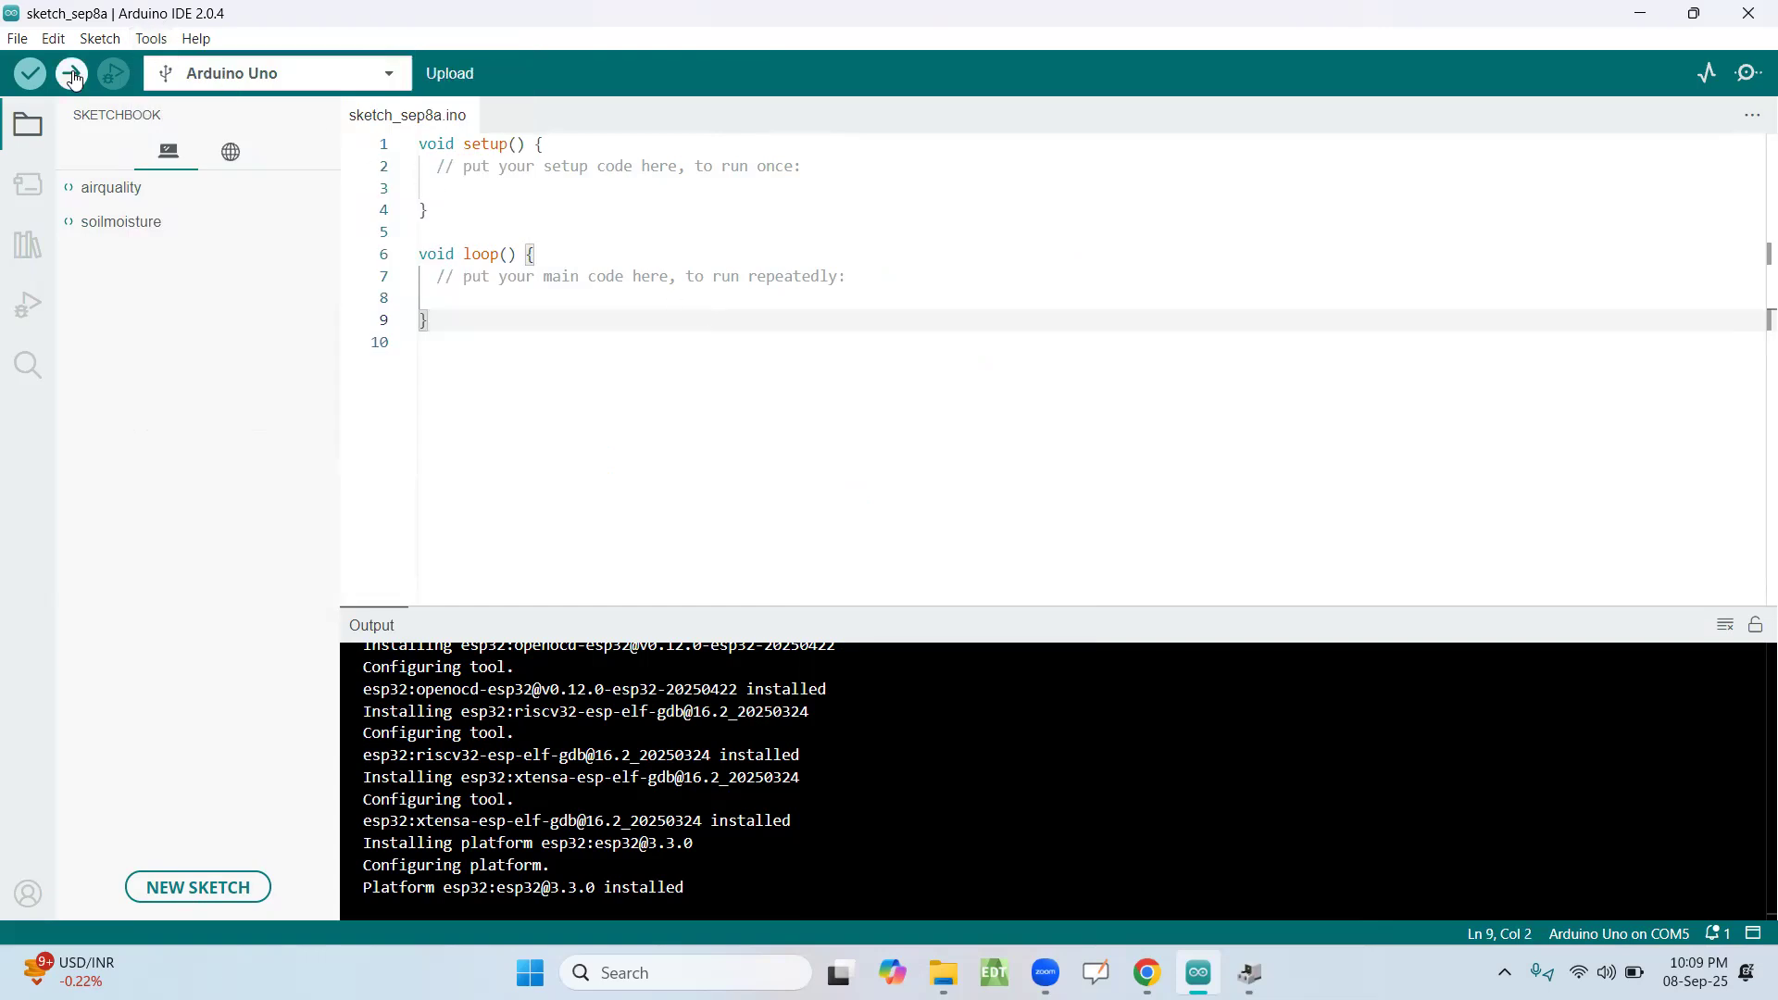